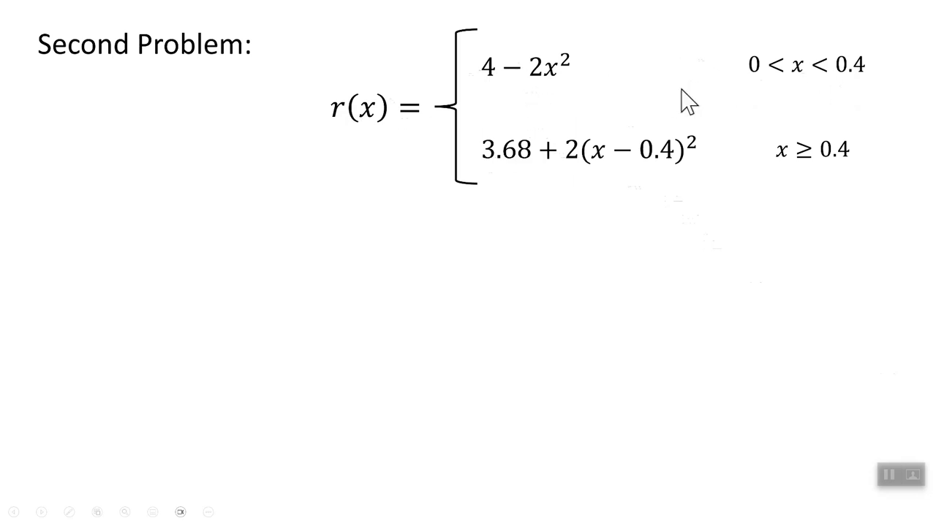
Step: Reveal the nondimensional-x note and the law rewritten in inches on the Second Problem slide
click(858, 263)
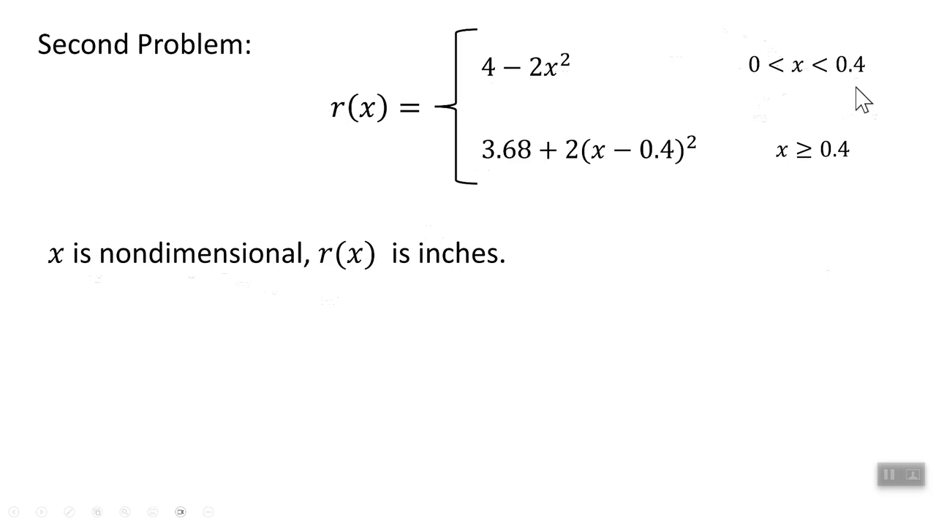
click(735, 296)
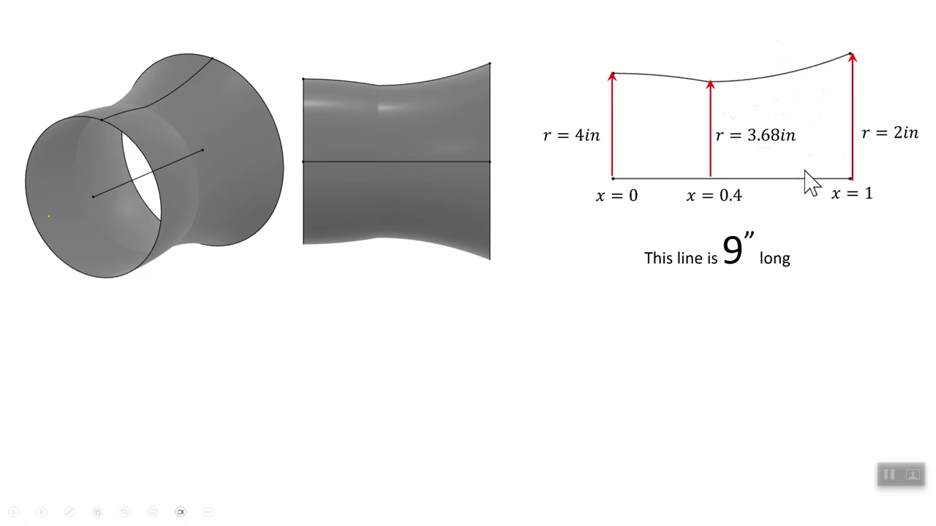
Step: Advance to the slide on if/else conditional laws, then switch to 3DEXPERIENCE
click(888, 315)
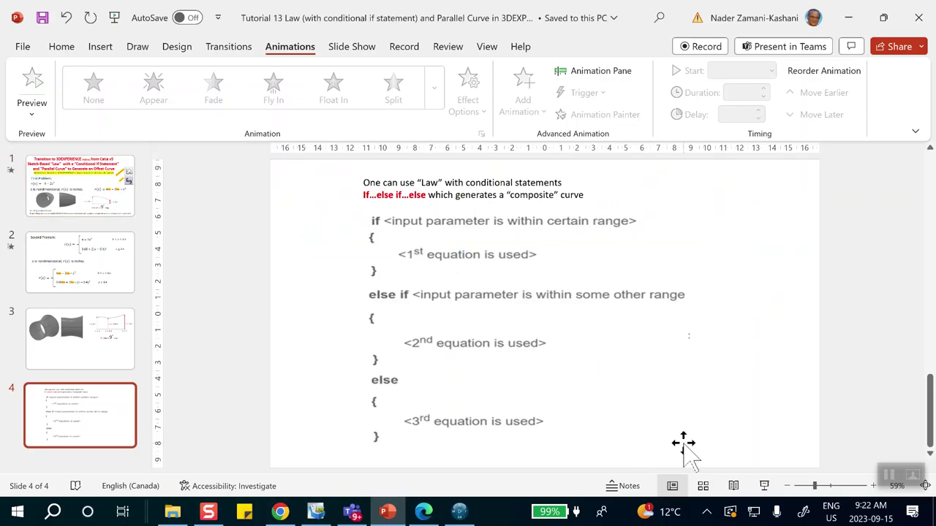
click(460, 514)
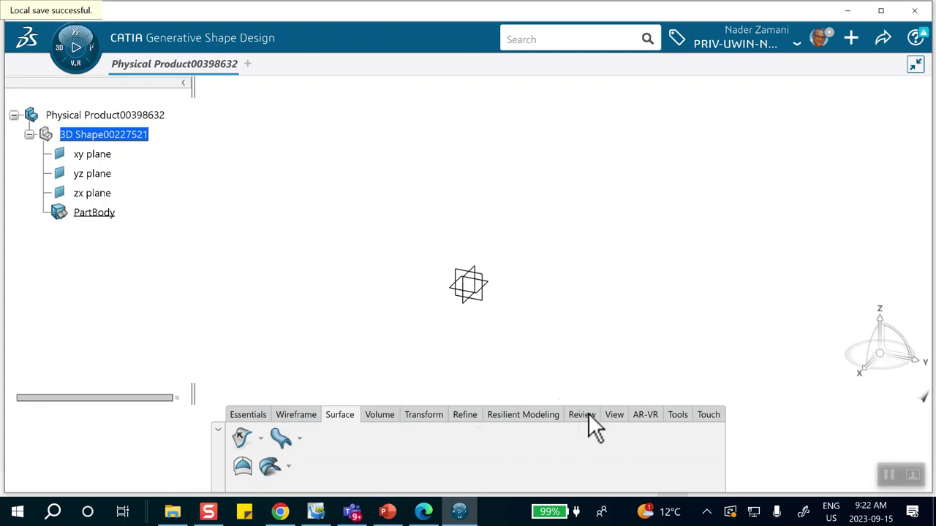
Step: Expand the Tools section's hidden knowledge commands to reach the Law command
click(677, 415)
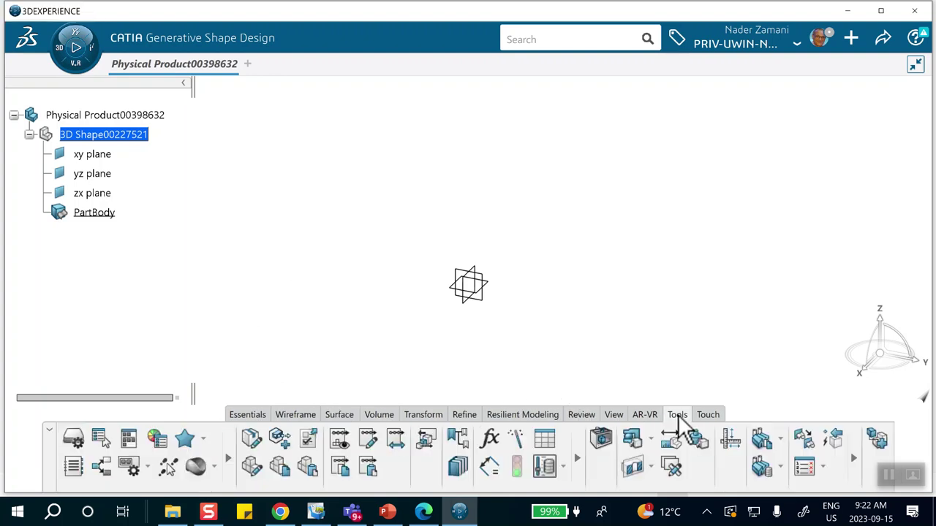
click(576, 458)
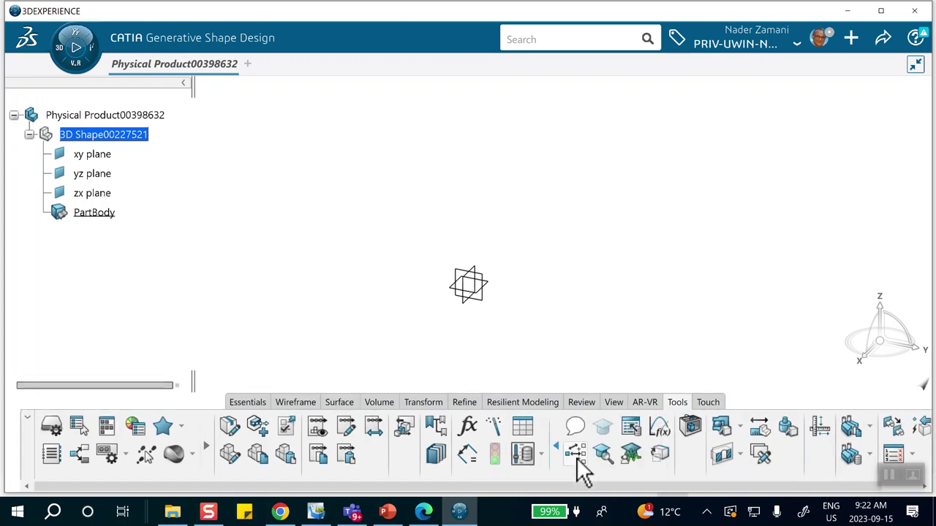
Step: Create Law.1 and add a length-type formal parameter named r
click(657, 428)
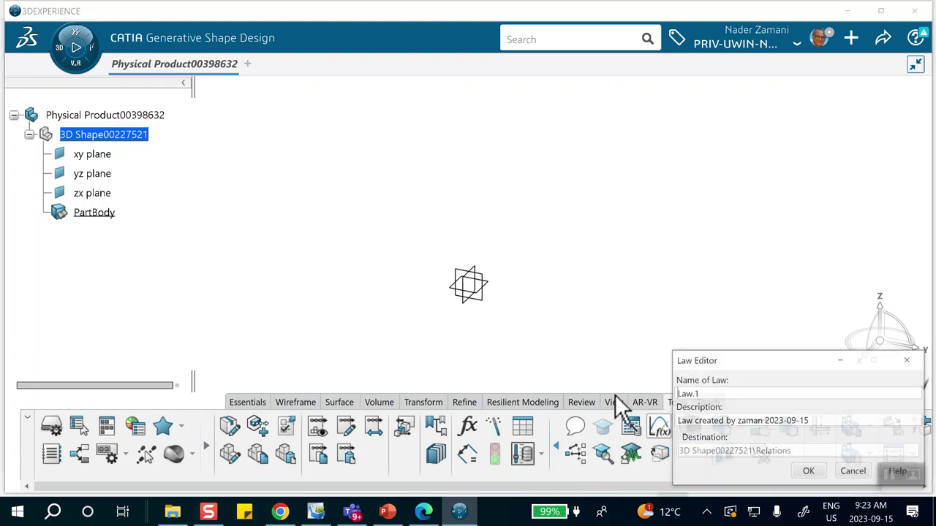
click(807, 472)
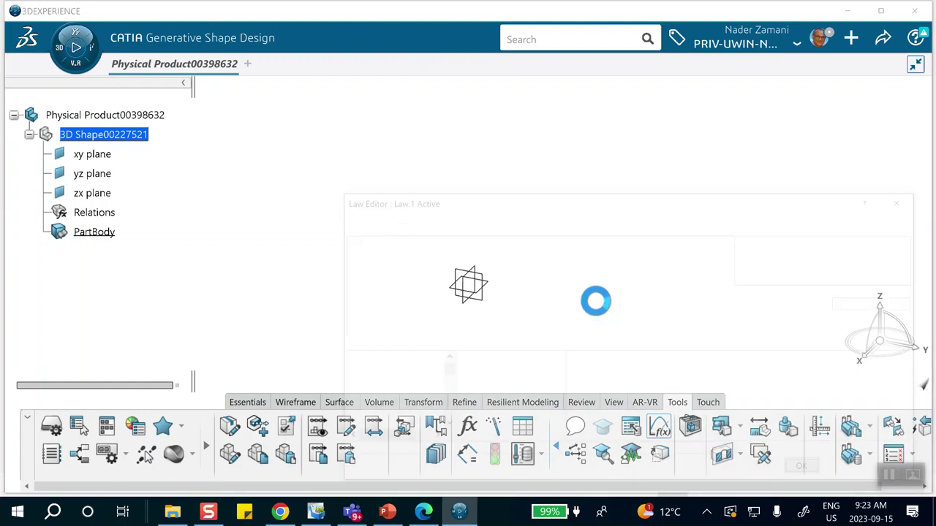
drag(618, 198, 542, 113)
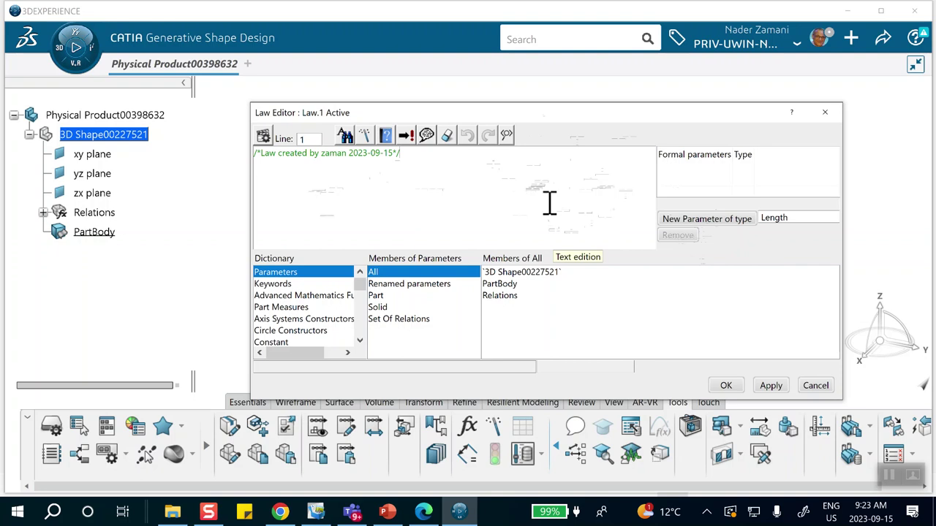
click(694, 219)
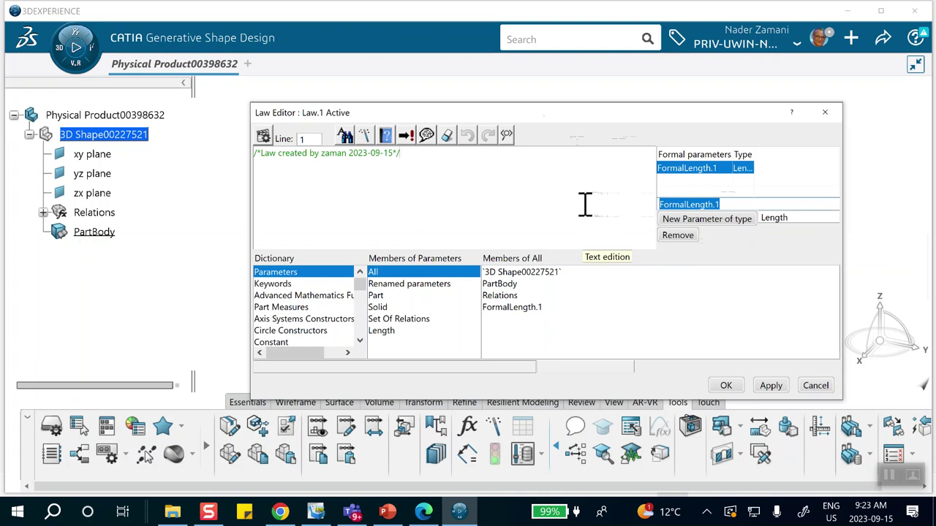
text(r)
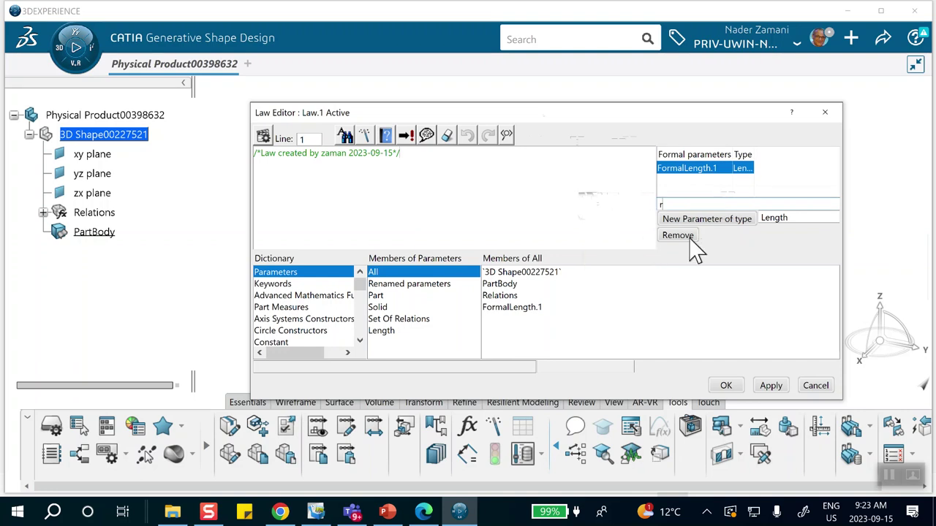
click(770, 388)
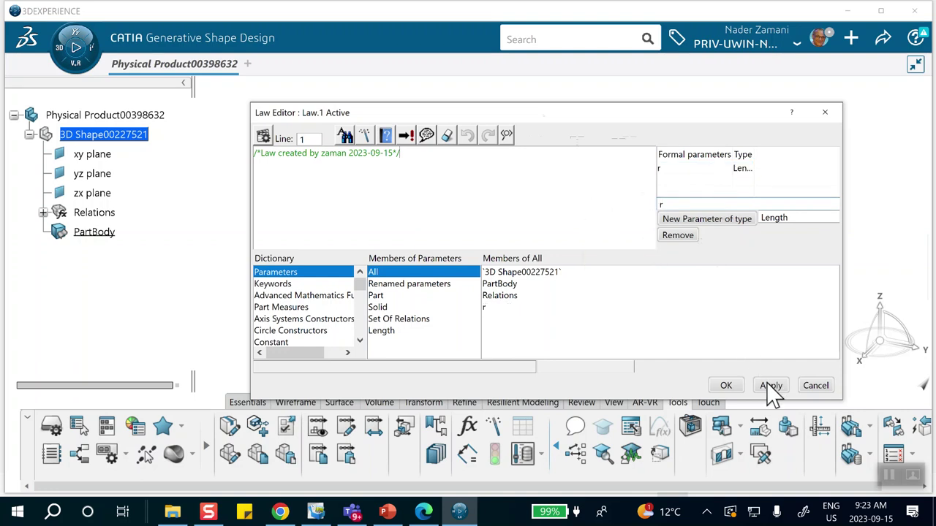
Step: Add a Real parameter named x and write the law body r=4*sin(x)-2in
click(780, 217)
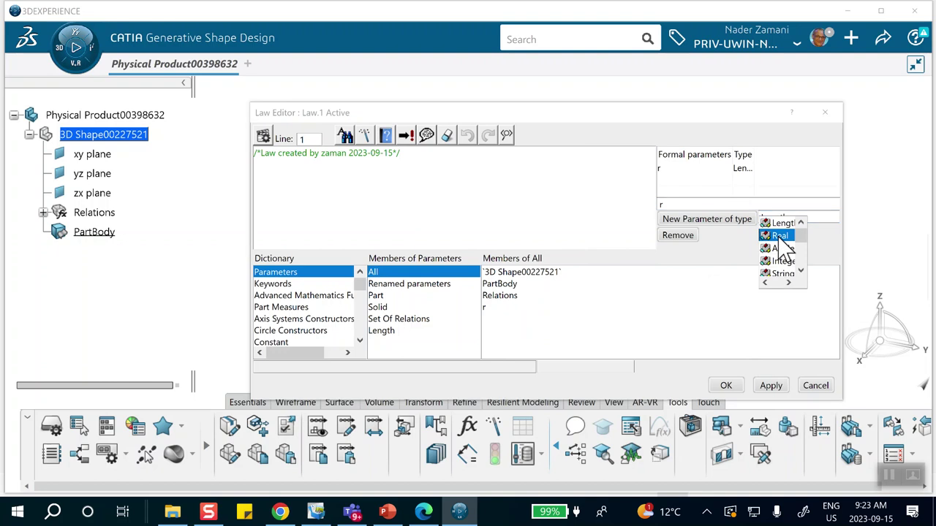
click(780, 236)
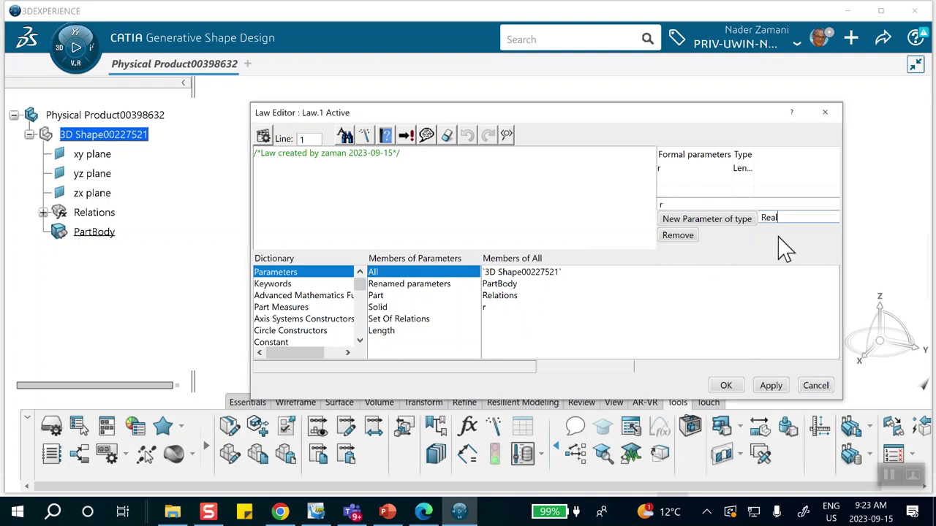
click(721, 222)
drag(739, 202, 558, 204)
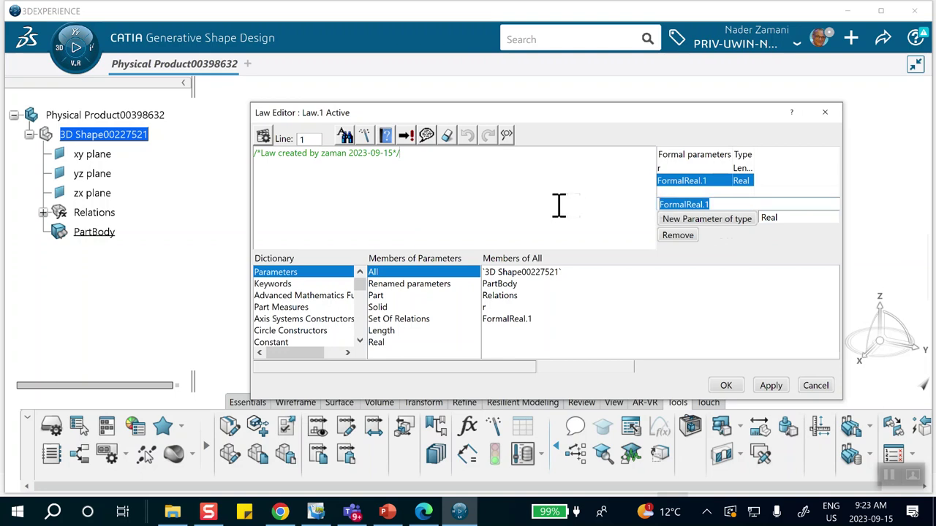
text(x)
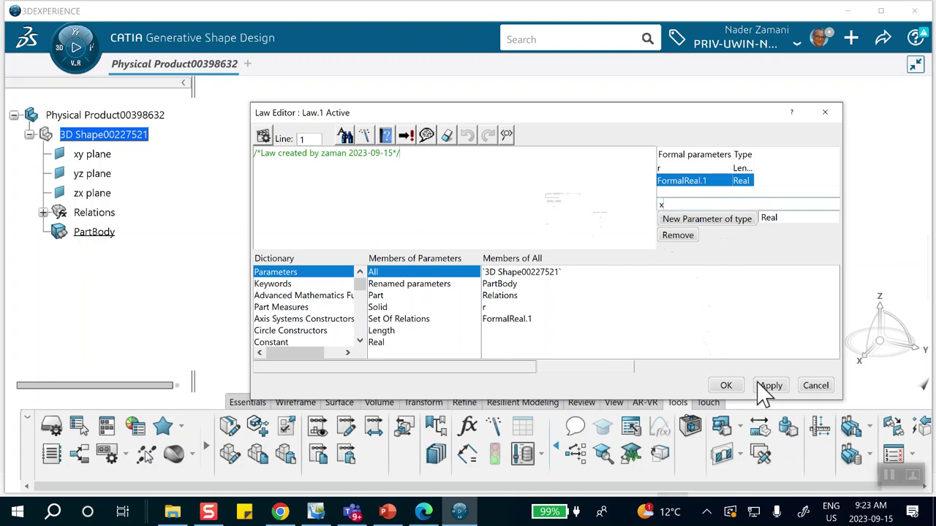
click(767, 386)
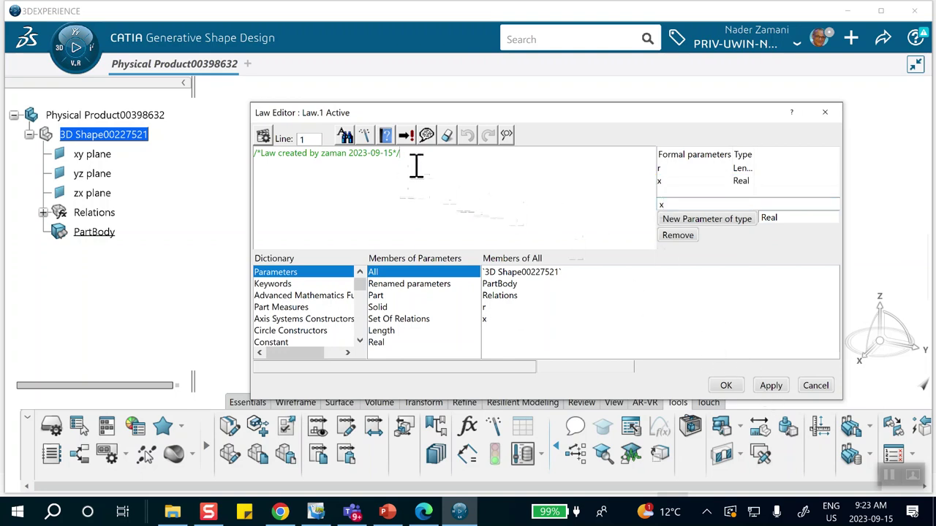
key(Return)
text(r)
text(=)
text(4*sin()
text(x)-)
text(2in*x**2)
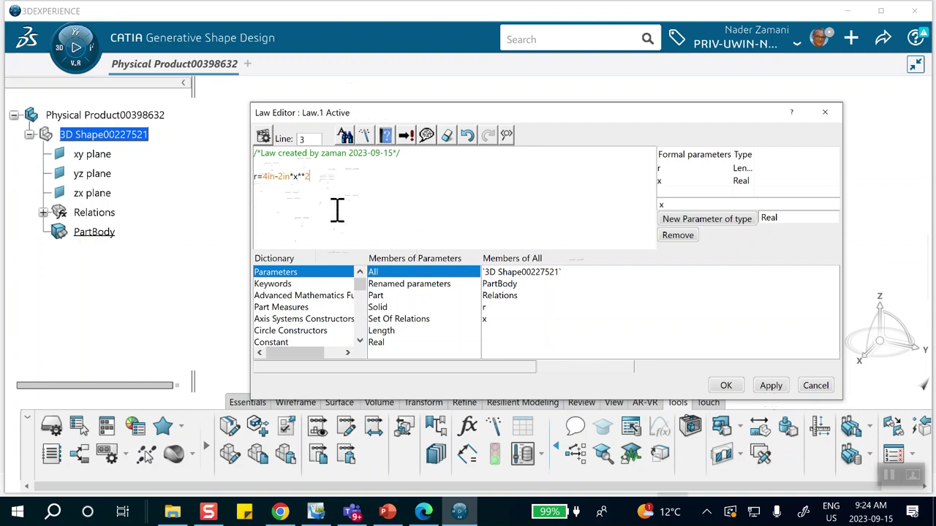
Step: Save Law.1, show it under Relations, and review slide 1's first law in PowerPoint
click(727, 387)
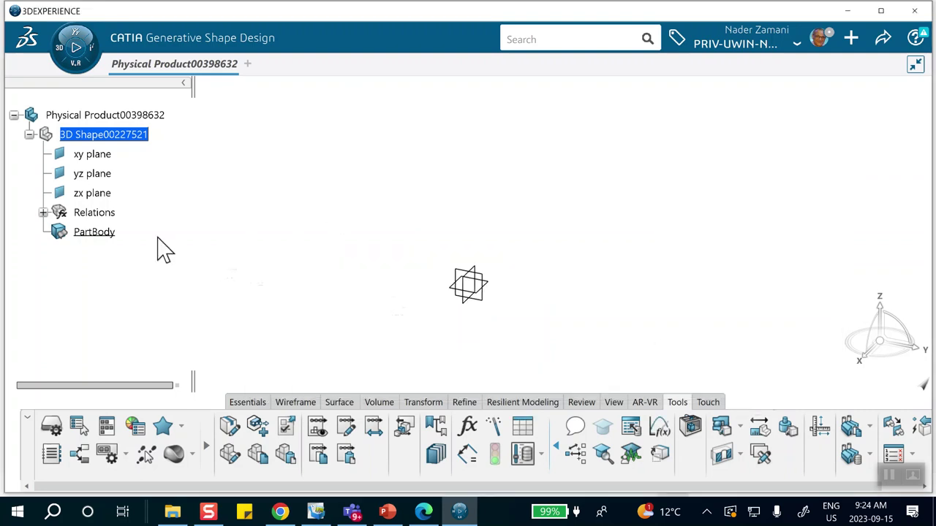
click(43, 212)
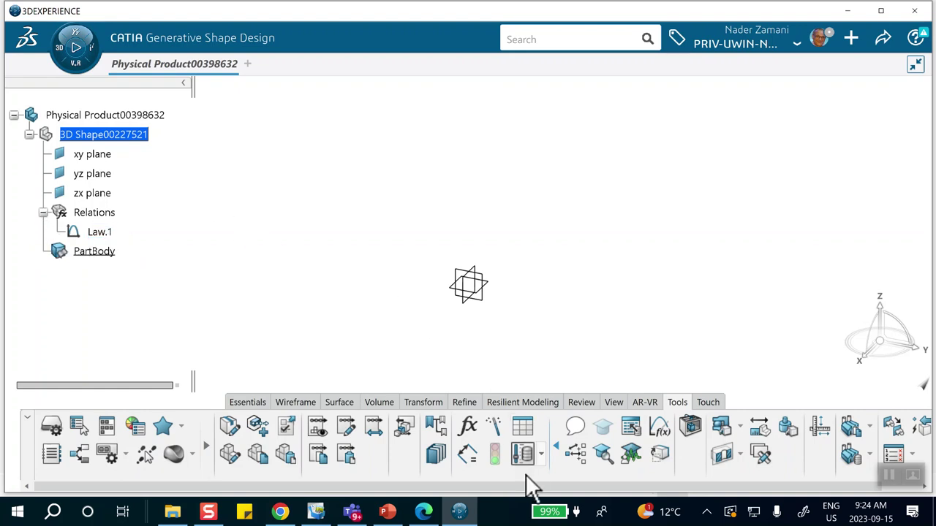
click(388, 512)
click(86, 207)
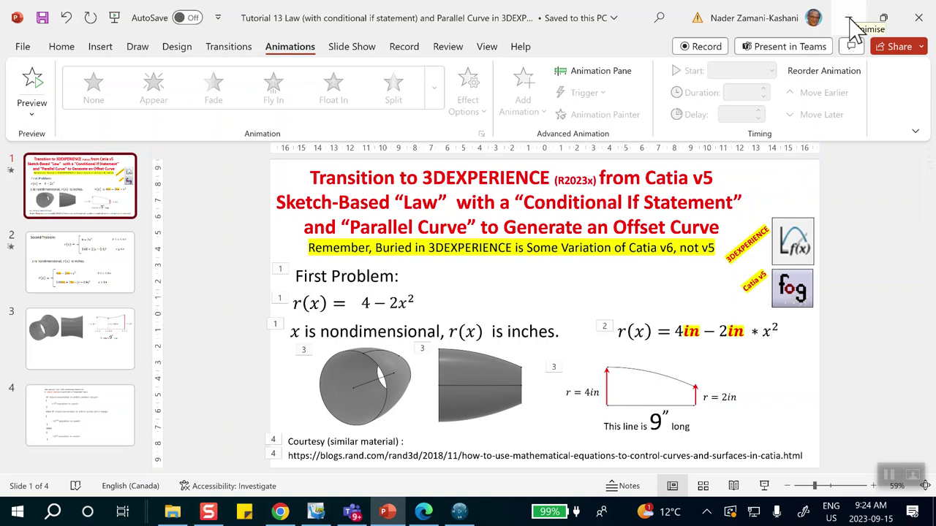
click(460, 514)
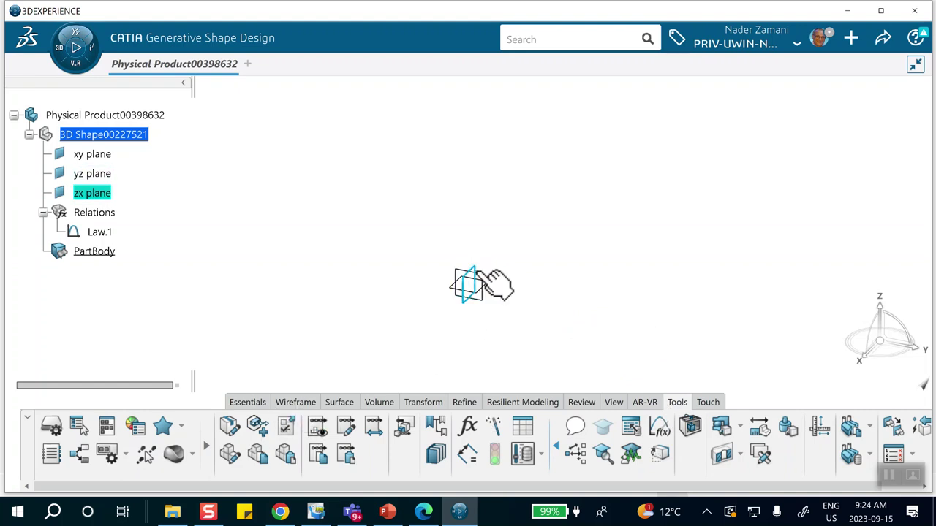
Step: Sketch a sloped line on the zx plane starting right of the origin
mouse_move(580, 286)
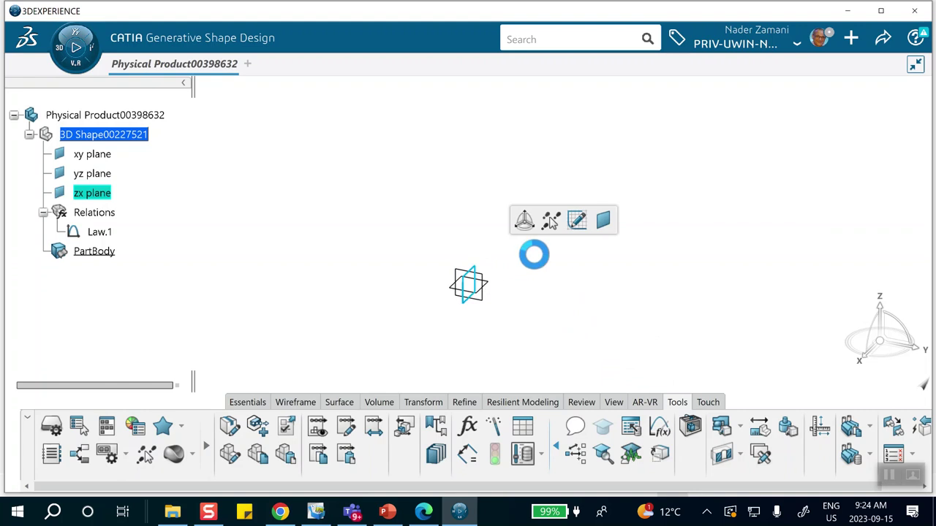
click(576, 222)
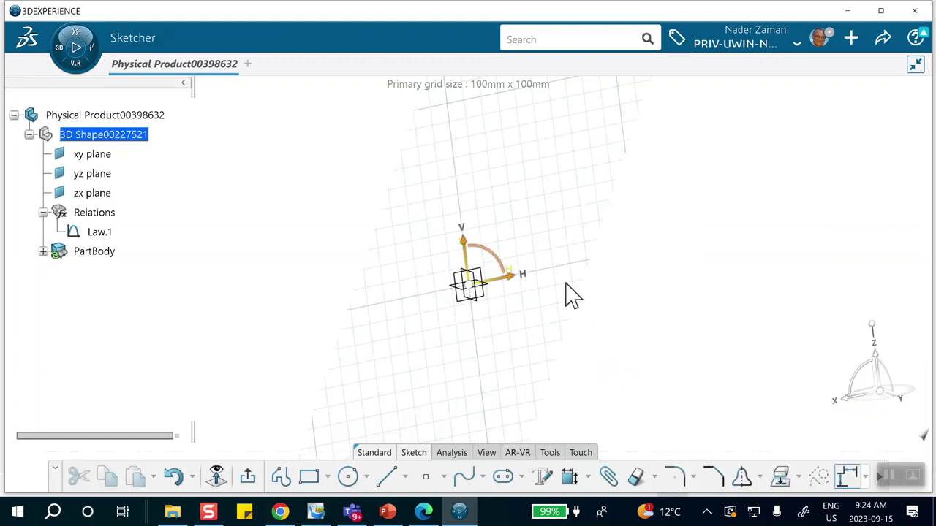
click(389, 481)
click(577, 253)
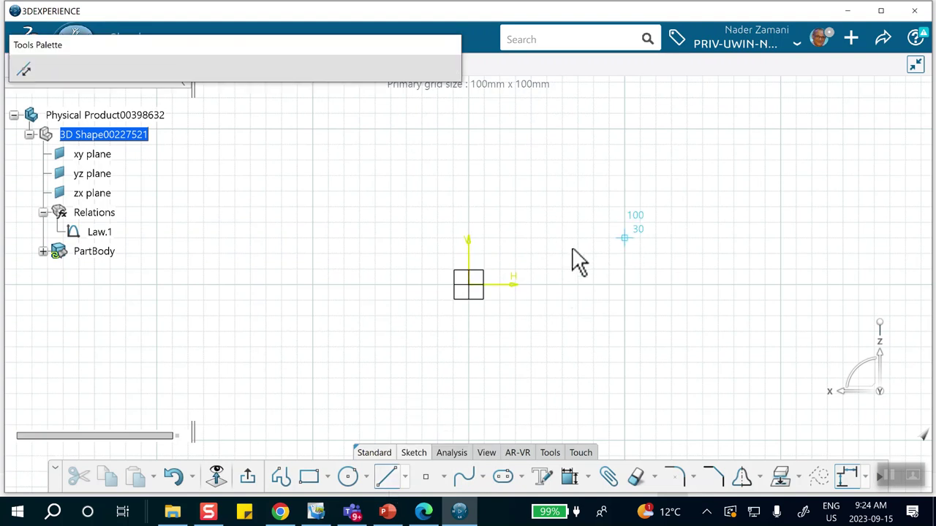
click(779, 175)
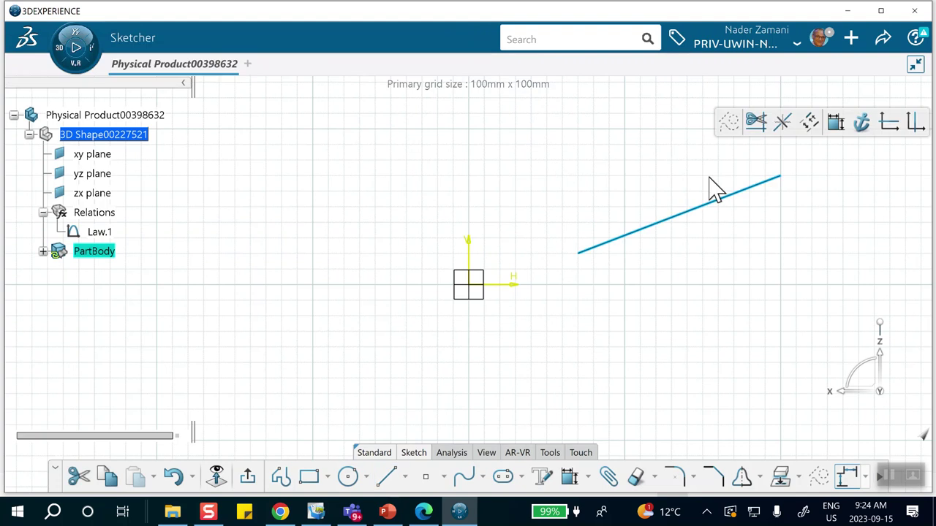
Step: Dimension the line and set its length to 9in (228.6 mm)
click(844, 136)
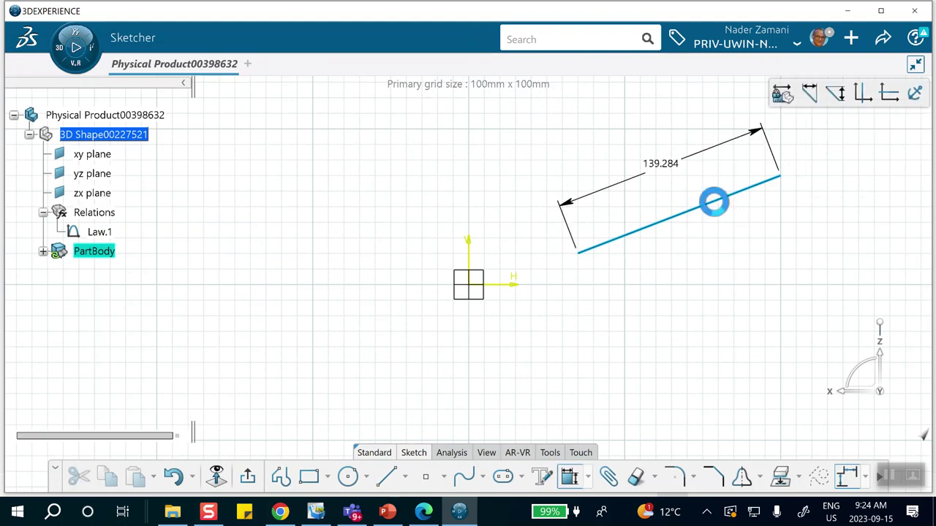
click(710, 203)
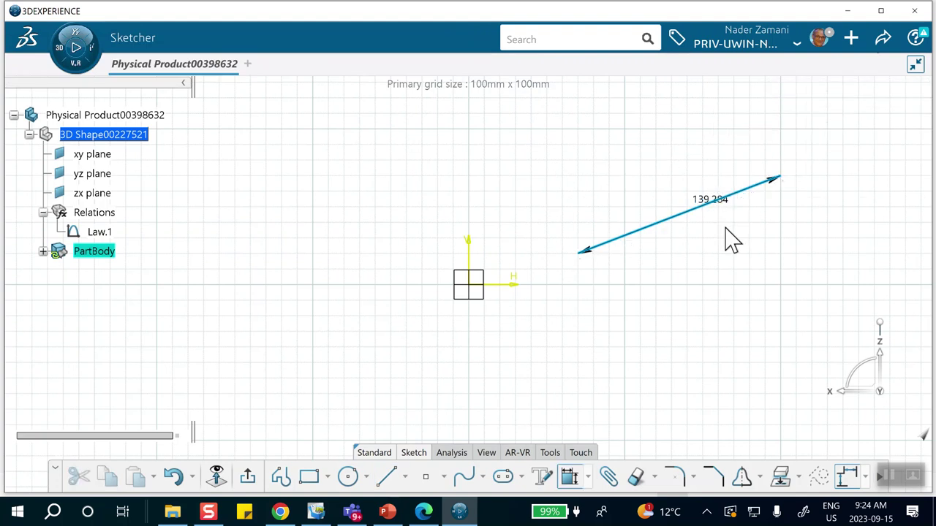
click(740, 254)
click(736, 251)
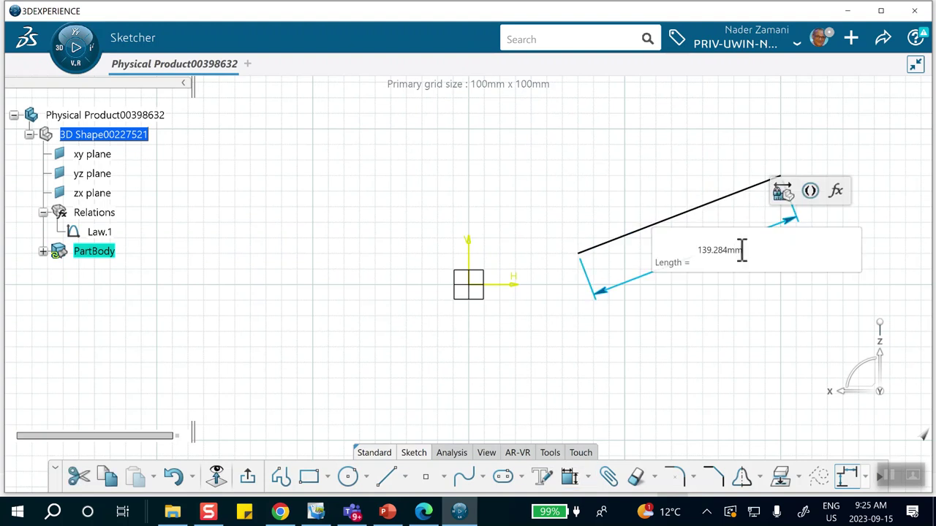
double_click(705, 250)
click(743, 249)
drag(744, 249, 679, 256)
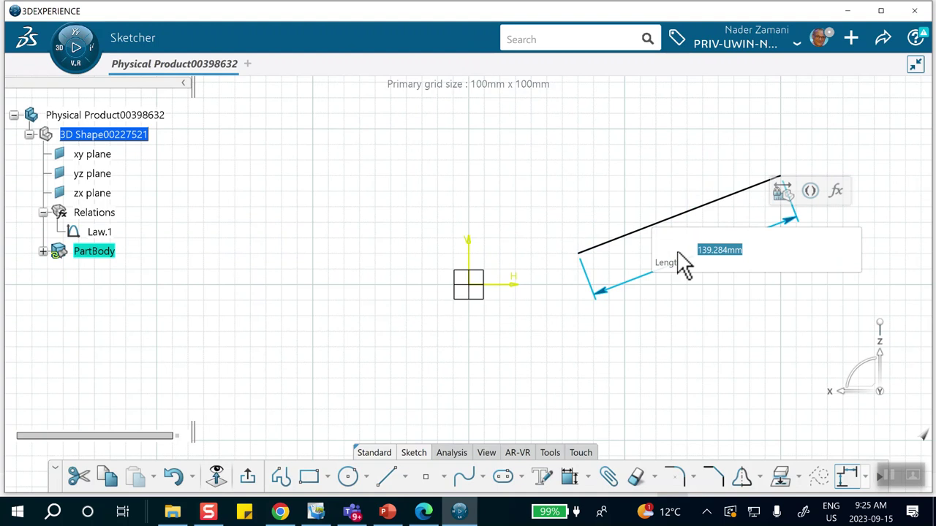
text(9)
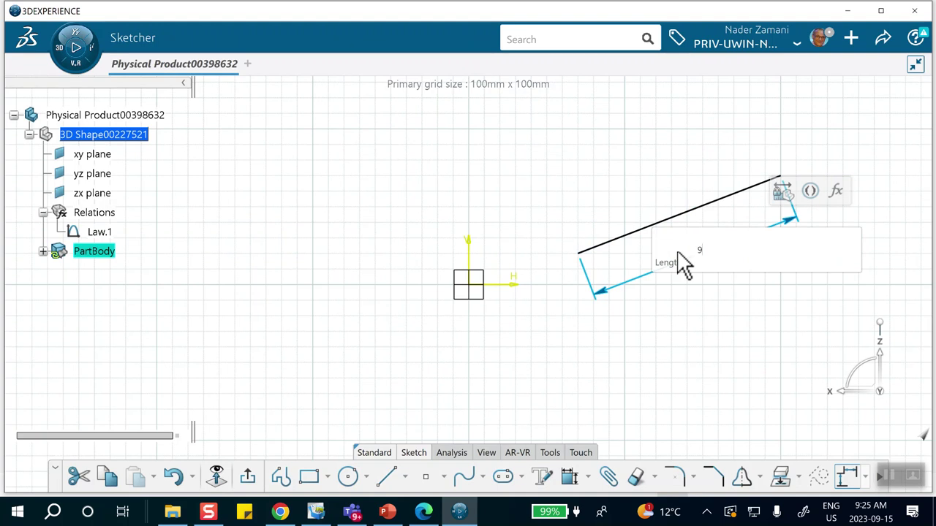
text(in)
key(Return)
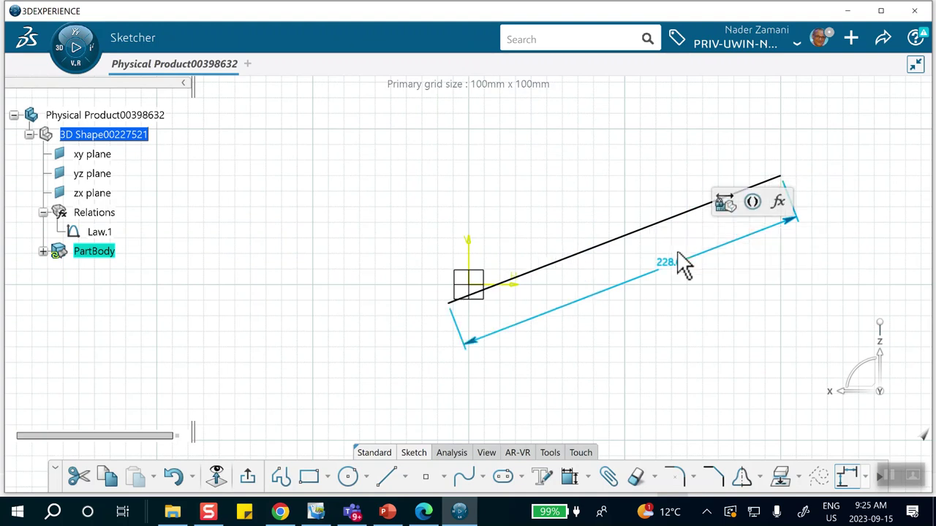
click(655, 392)
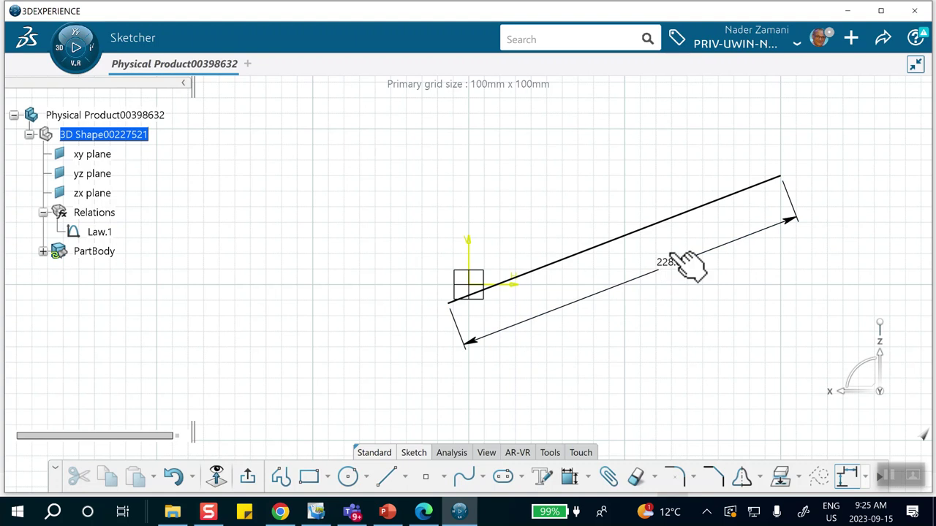
Step: Set the Length unit to Inch (in) under Preferences > Parameters, Measures, and Units > Units
click(818, 36)
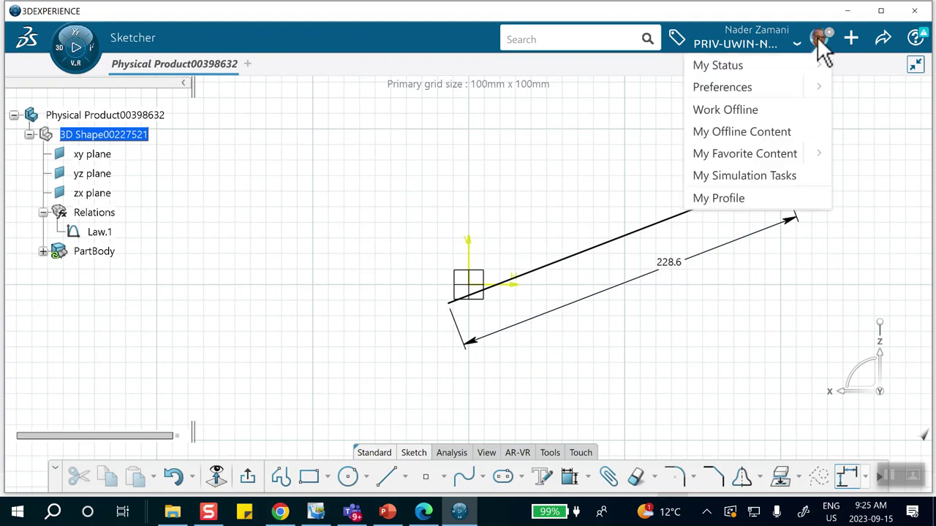
click(716, 88)
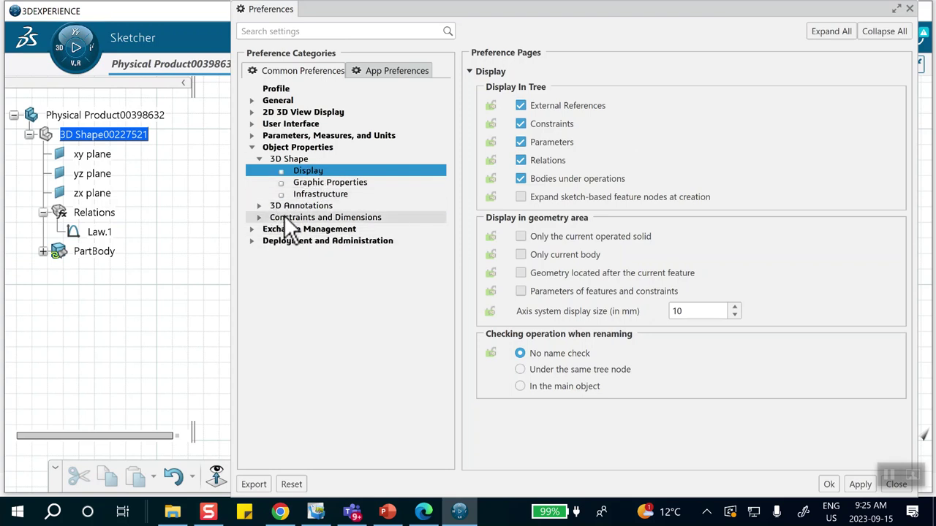
click(254, 136)
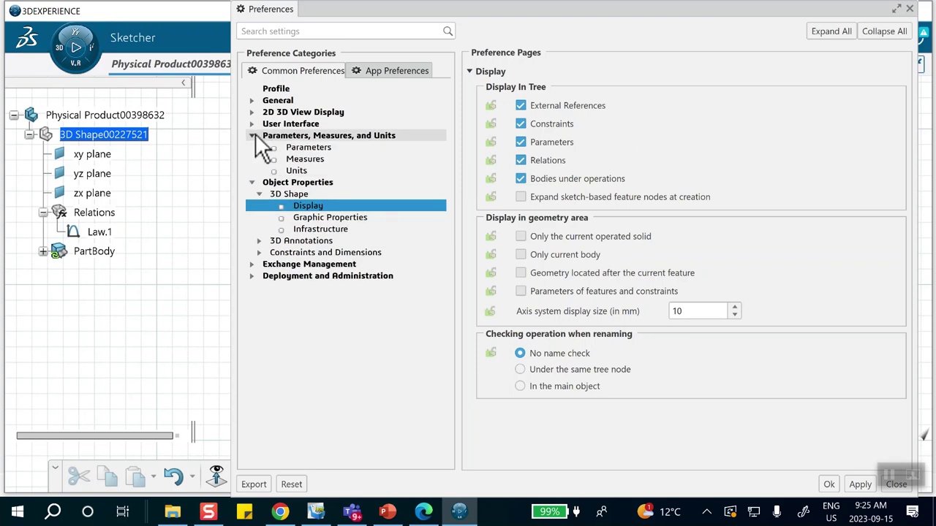
click(304, 160)
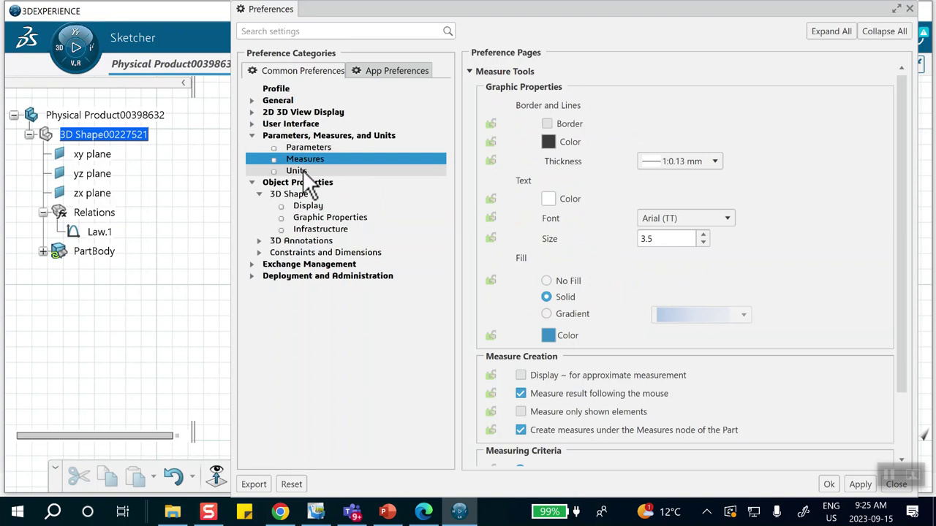
click(304, 171)
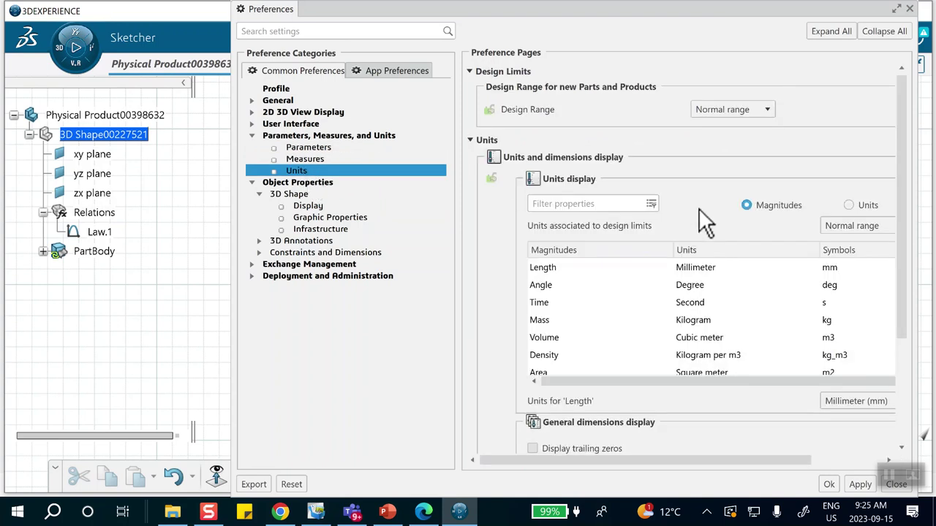
click(864, 404)
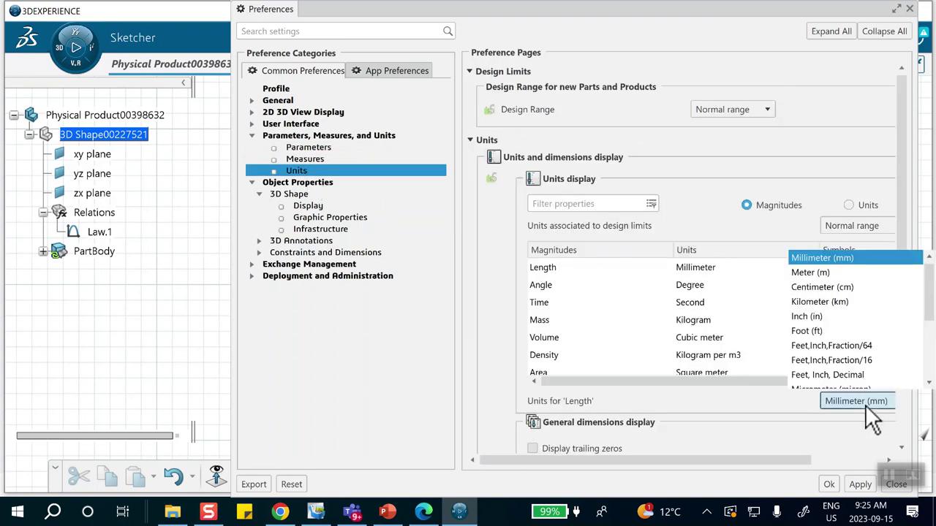
click(825, 314)
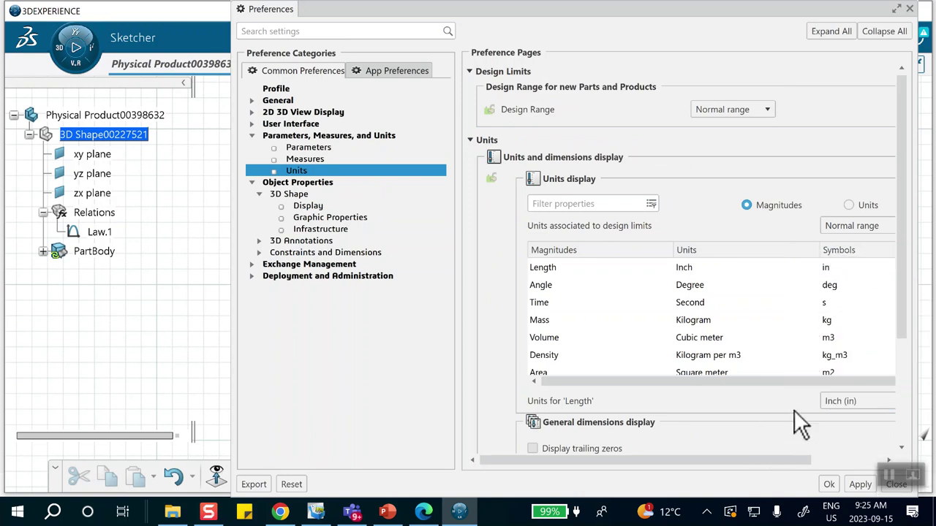
click(828, 484)
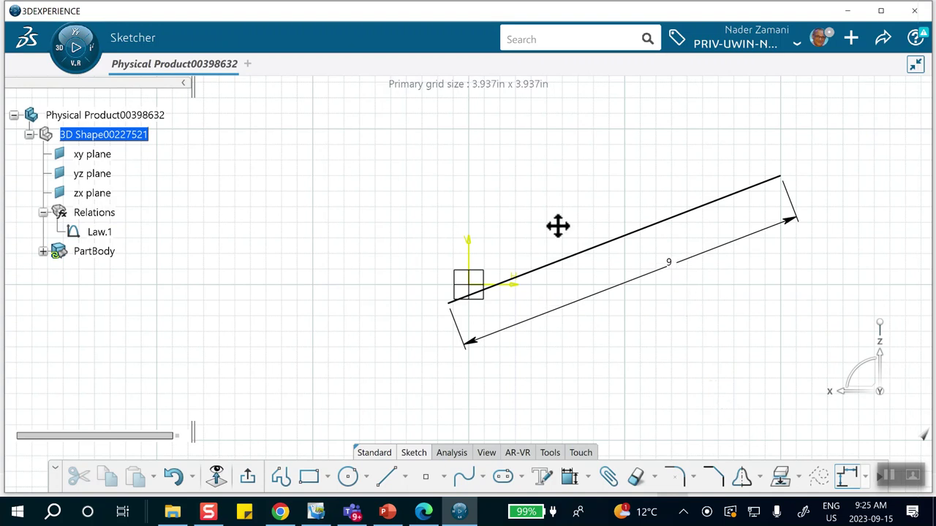
Step: Reframe the line in the 3D view and start a Parallel Curve from the Wireframe tools
middle_drag(557, 226, 585, 198)
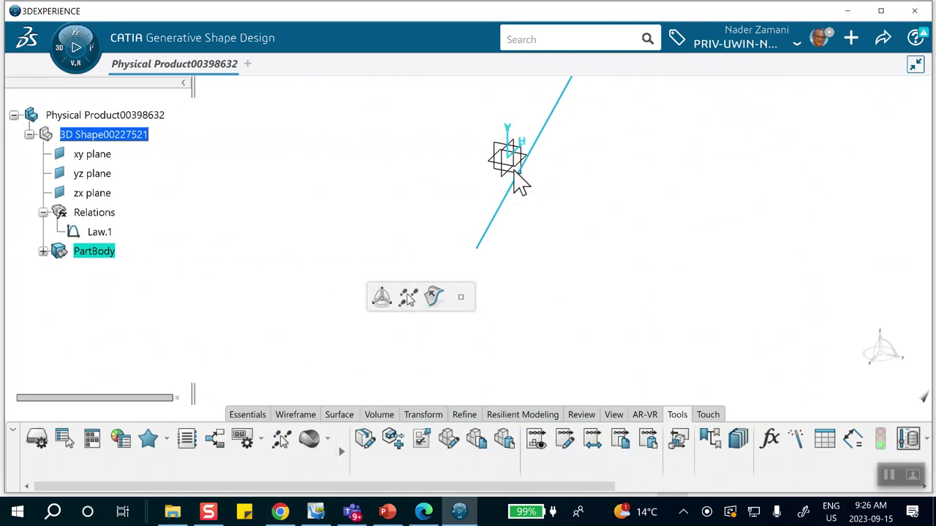
middle_drag(568, 251, 540, 325)
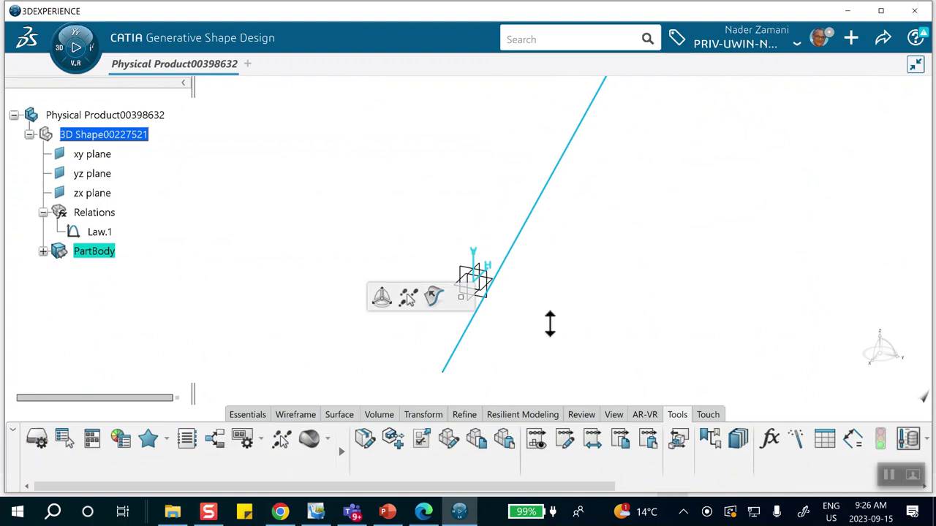
middle_drag(550, 324, 555, 435)
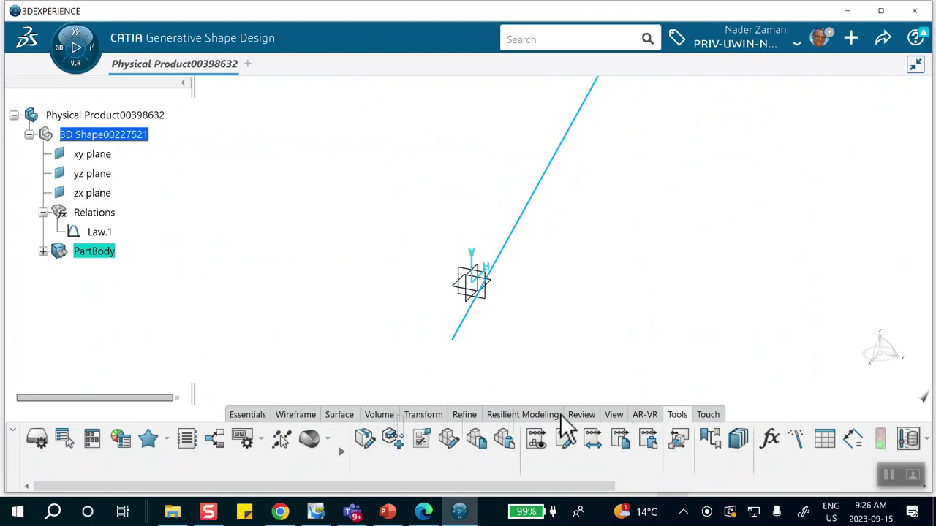
click(427, 419)
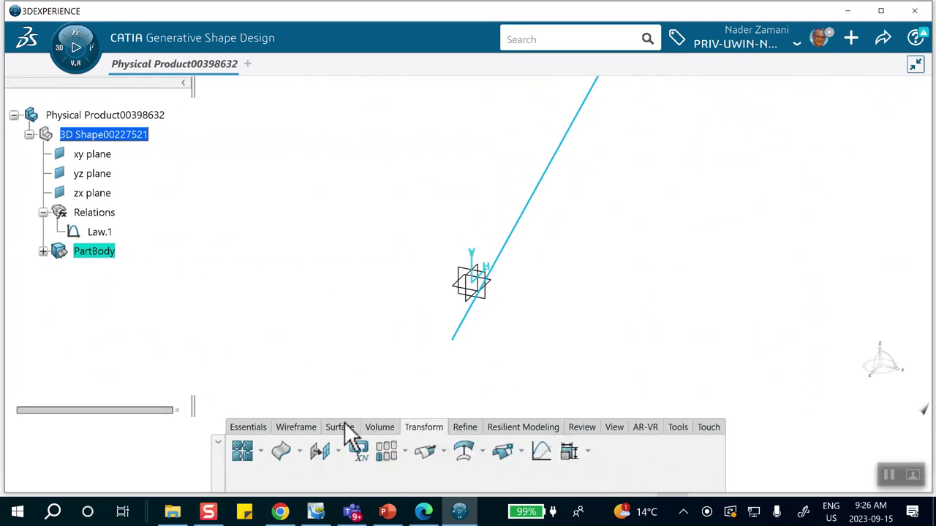
click(295, 427)
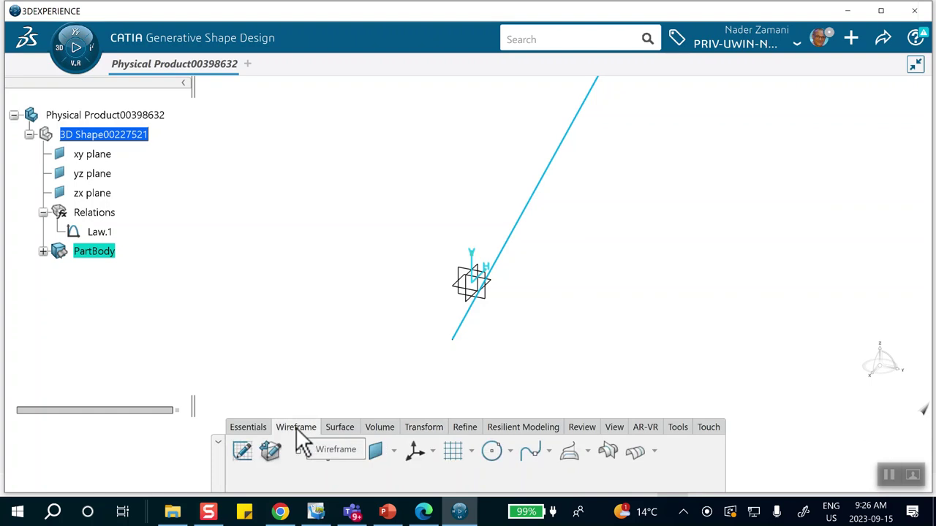
click(636, 453)
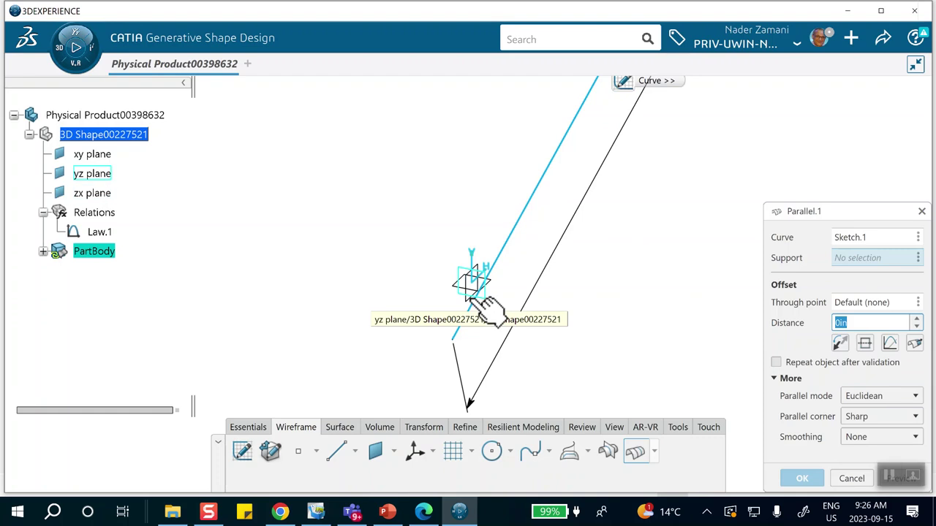
Step: Use the zx plane as Parallel.1's support and open its offset law settings
click(473, 309)
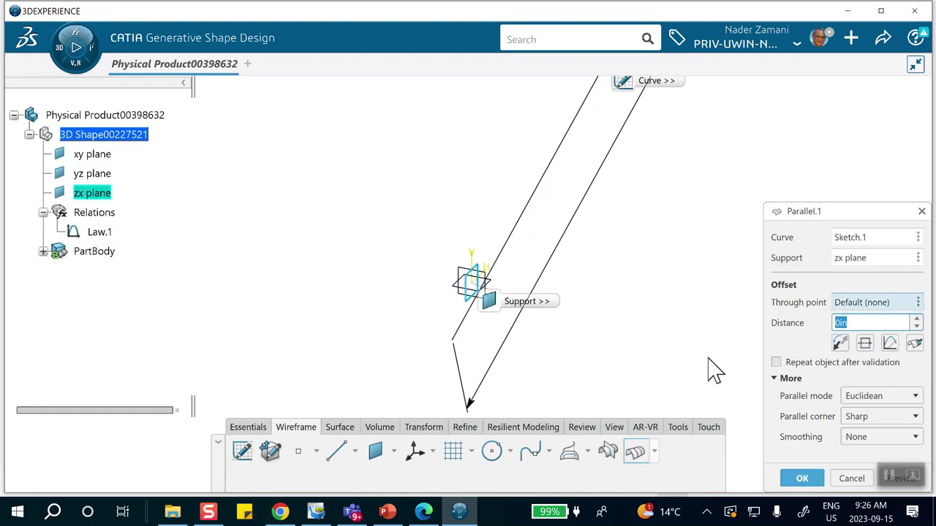
click(889, 343)
click(888, 342)
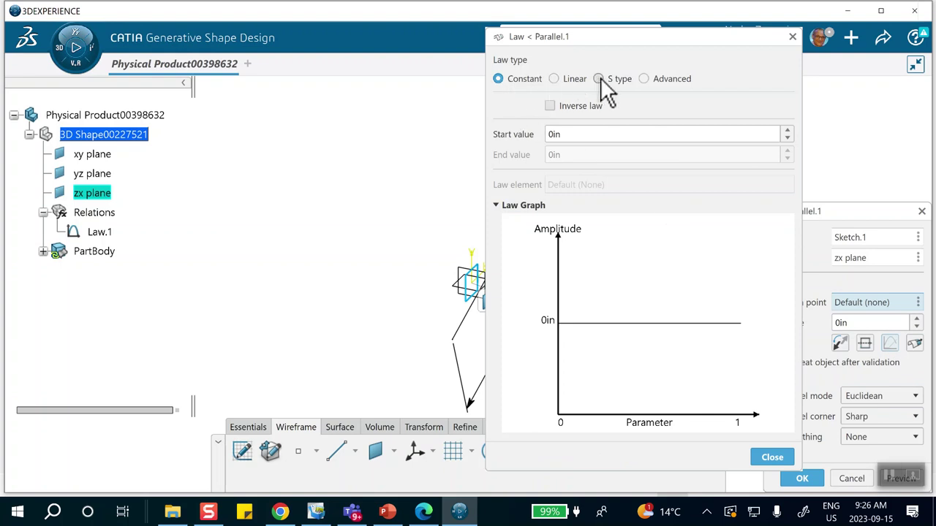
Step: Set the offset to an Advanced law using Law.1, check the reference slide, and close the dialog
click(644, 78)
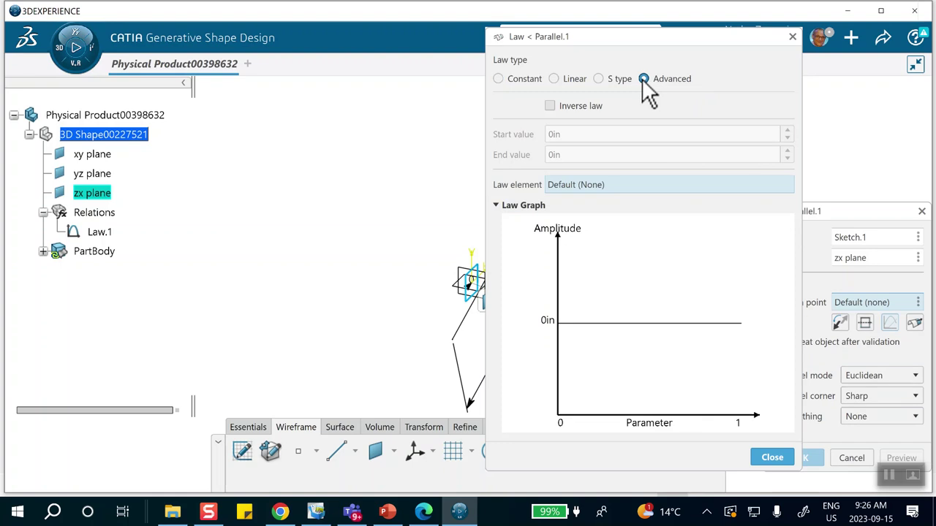
click(108, 233)
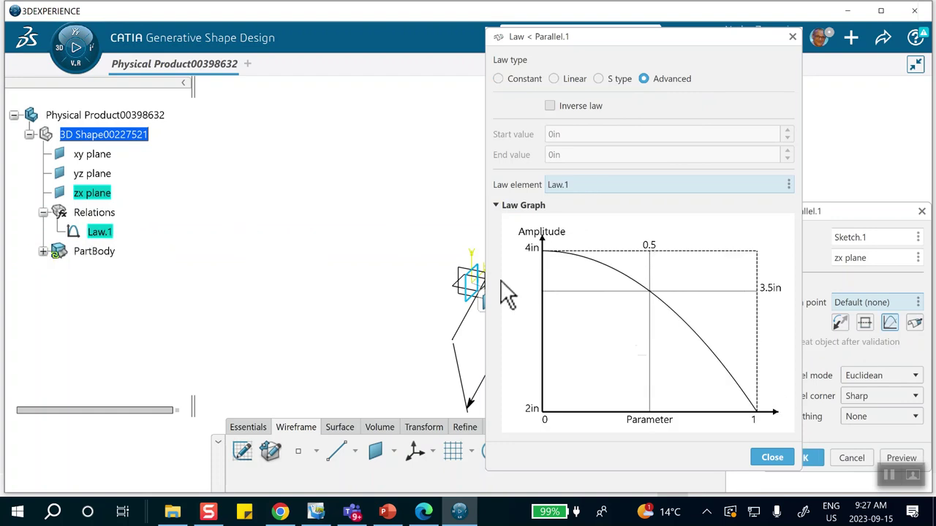
click(395, 513)
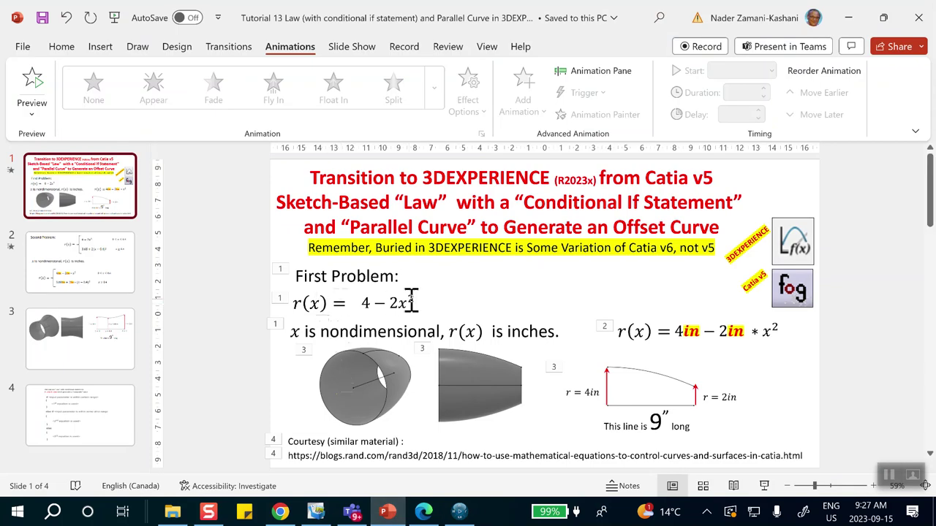
click(850, 15)
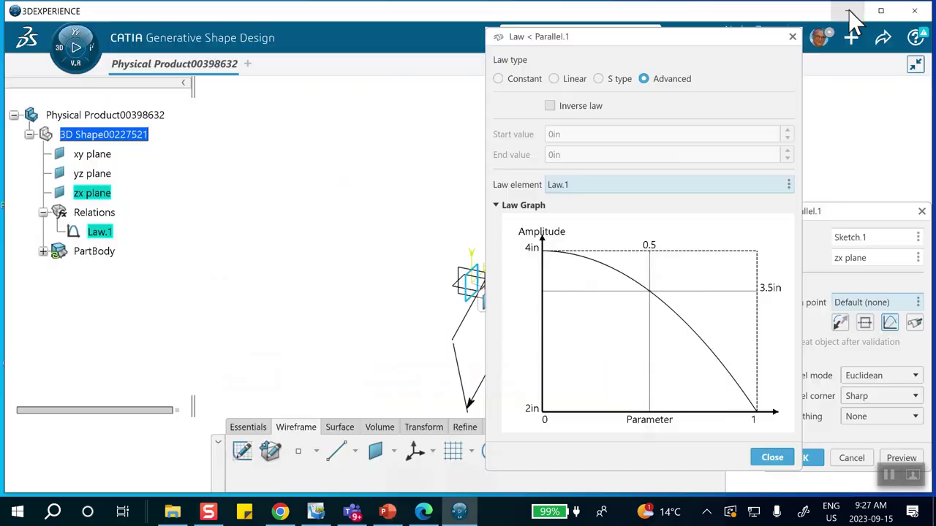
click(771, 457)
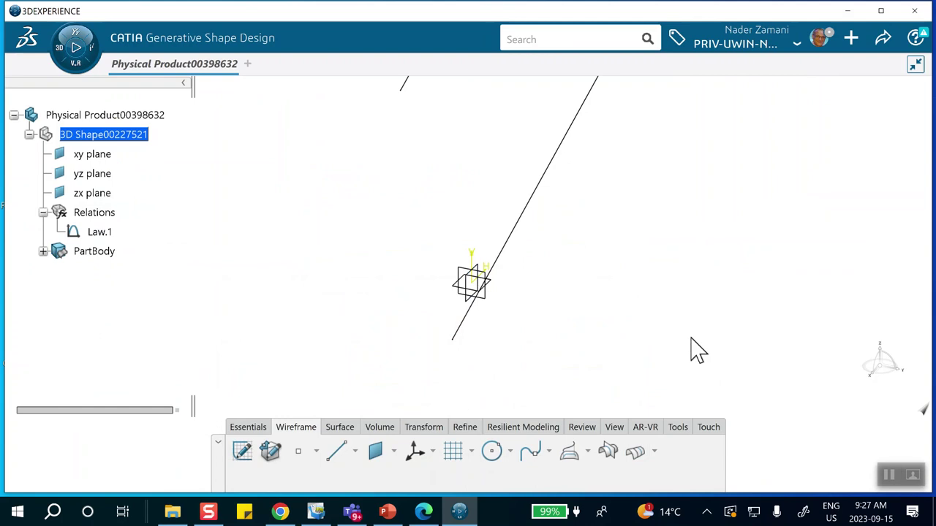
Step: Zoom in slightly and switch the model to the Front standard view
middle_drag(635, 317, 636, 348)
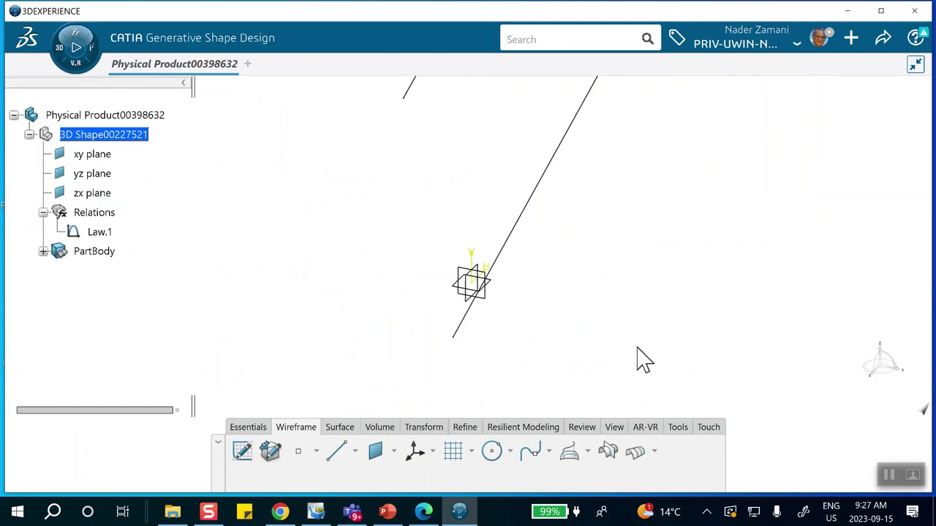
scroll(636, 322, down, 2)
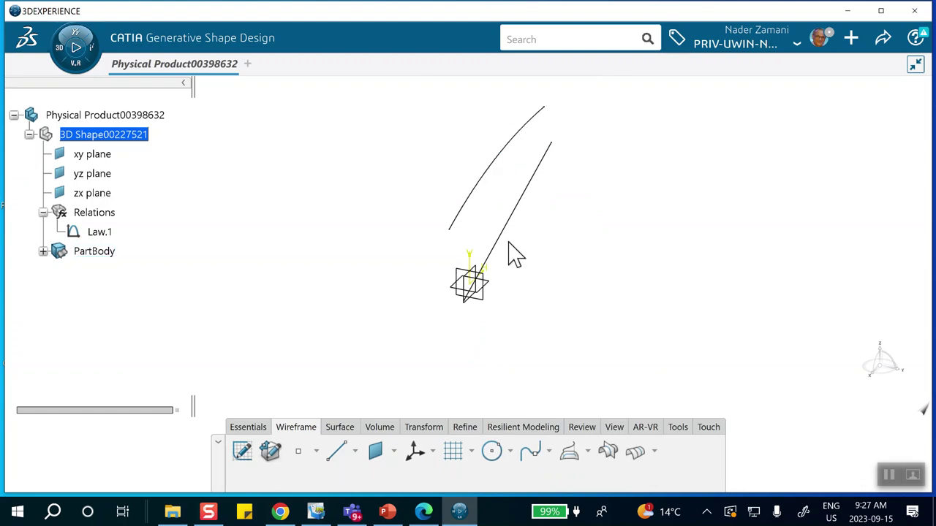
click(615, 429)
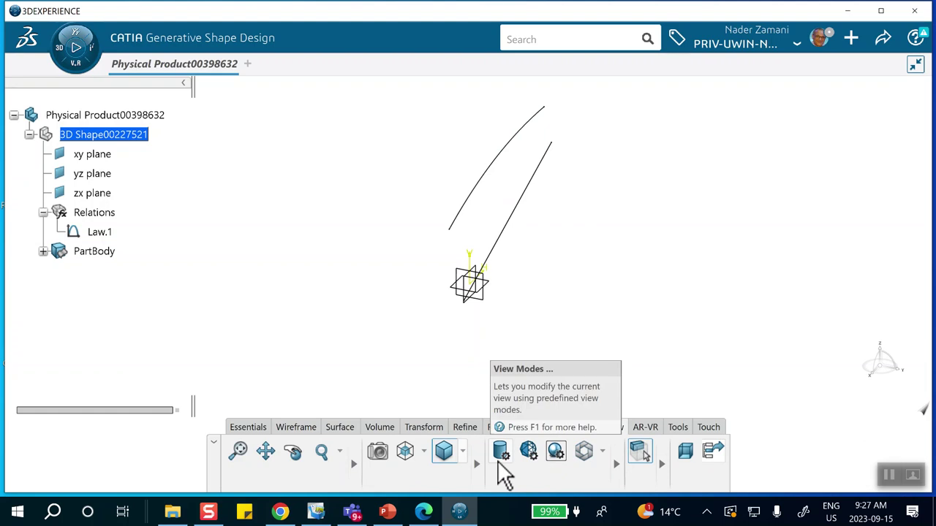
click(462, 451)
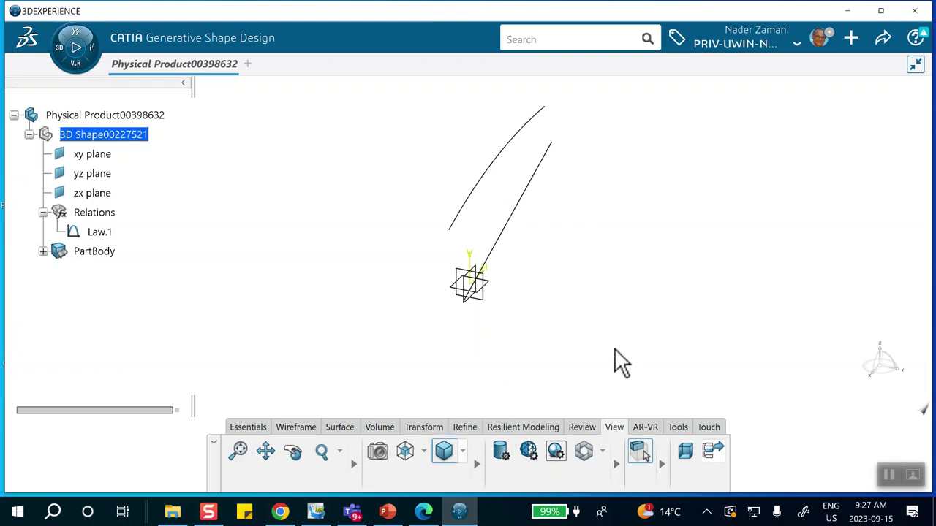
click(423, 451)
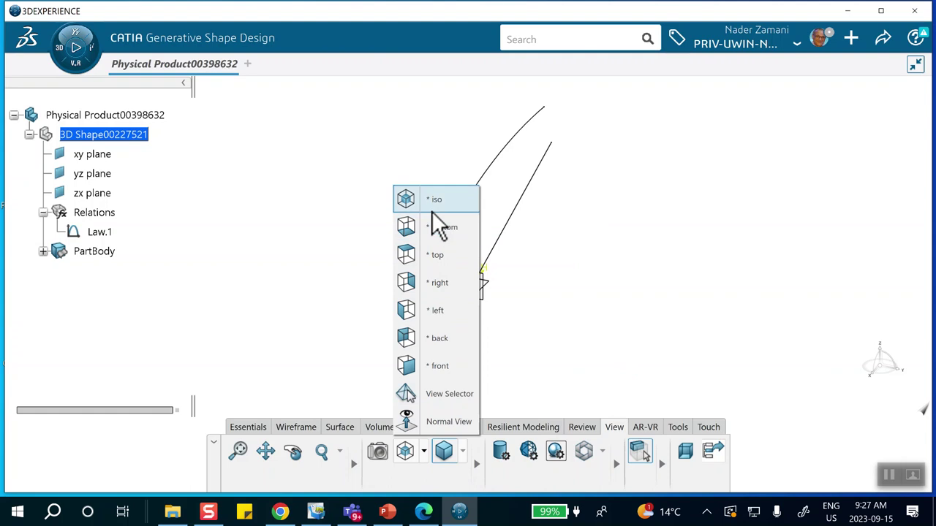
click(442, 365)
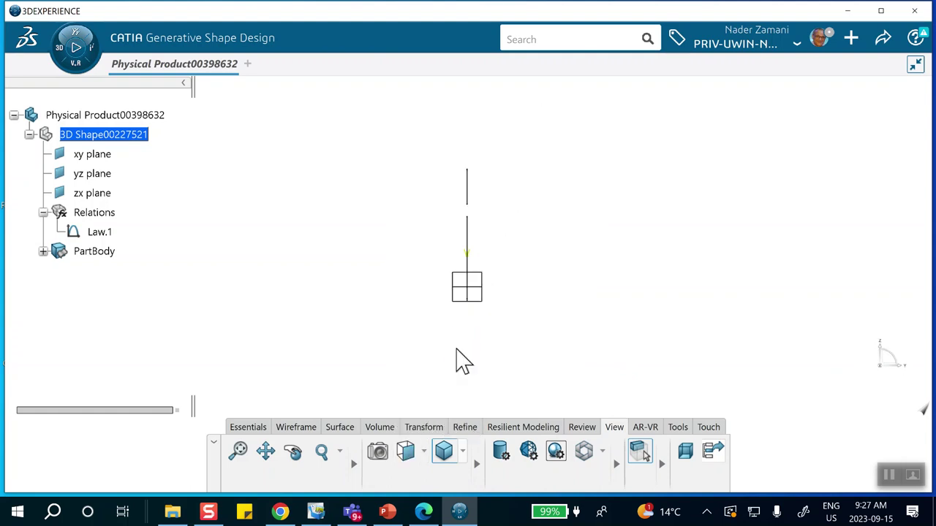
Step: Switch to the Right view, then glance at the PowerPoint slides and minimize them
click(424, 452)
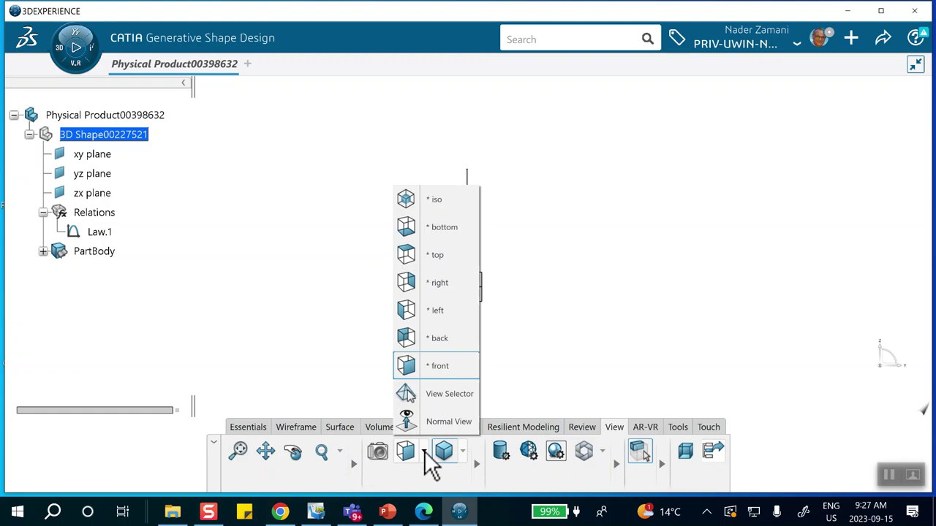
click(453, 283)
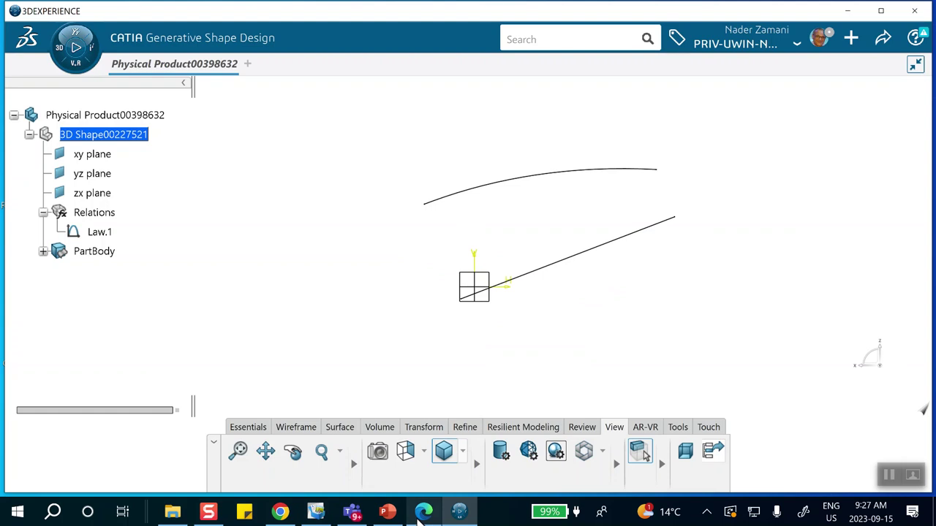
click(387, 511)
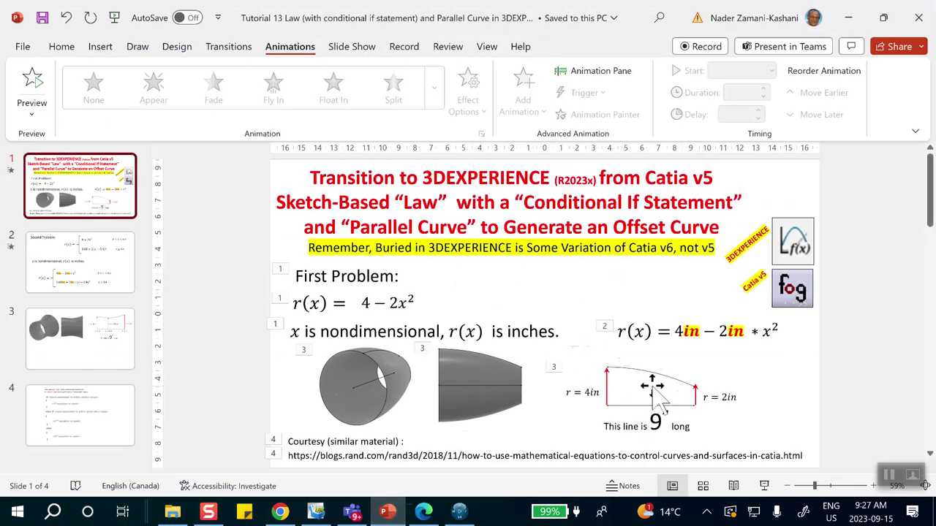
click(848, 18)
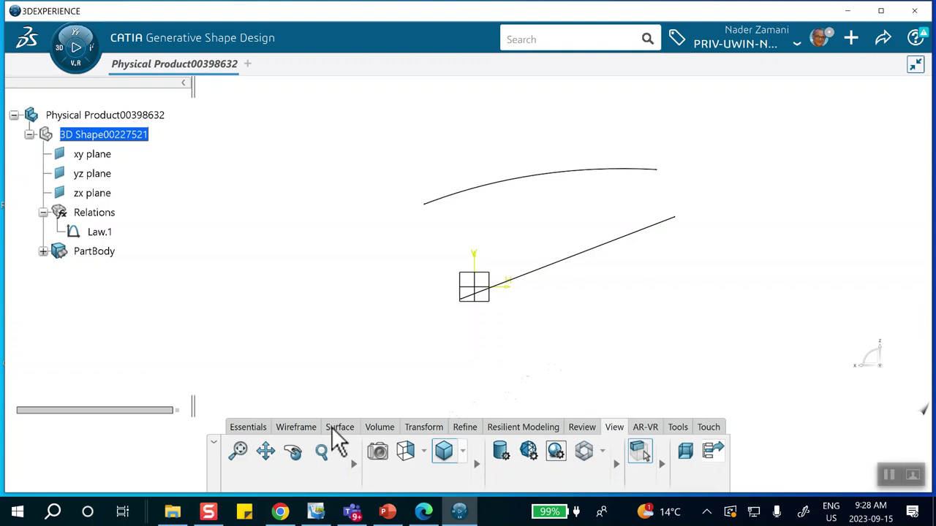
Step: Create Revolute.1 with profile Parallel.1 and revolution axis Sketch.1
click(342, 427)
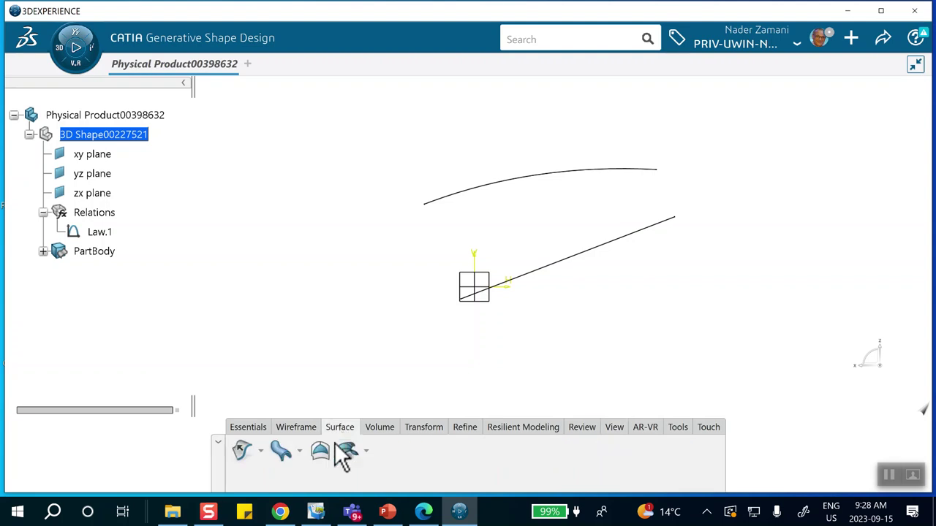
click(260, 451)
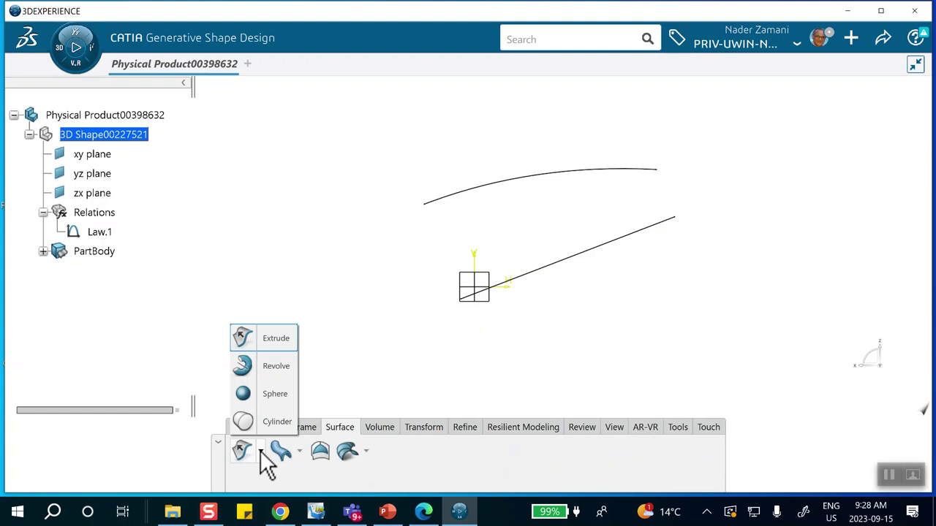
click(272, 371)
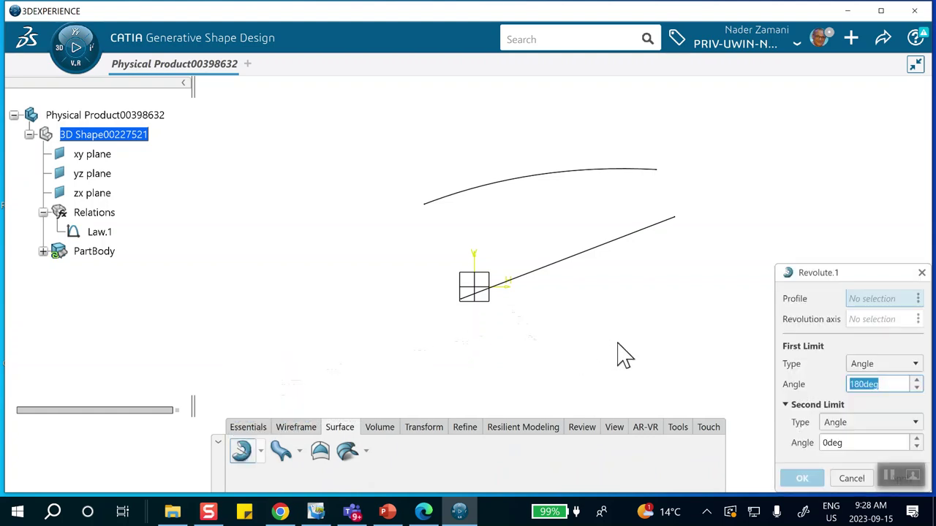
drag(848, 272, 837, 202)
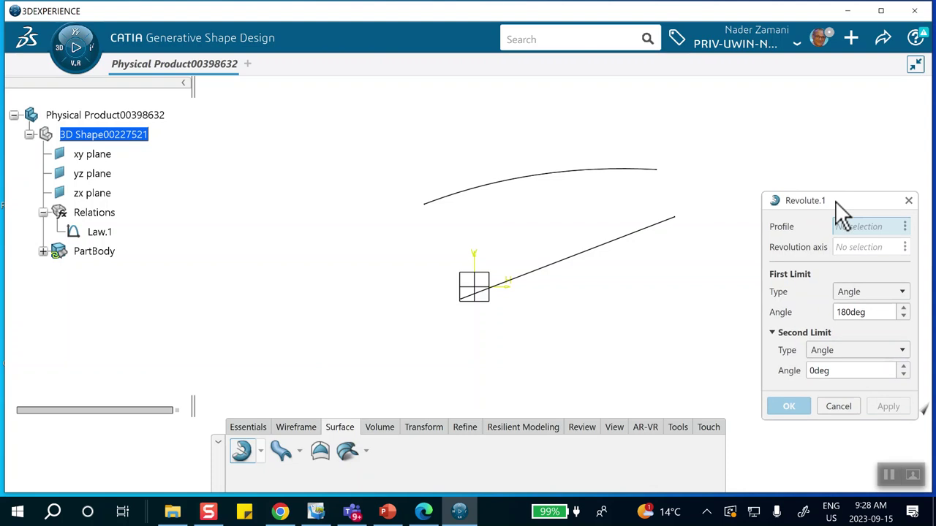
click(554, 177)
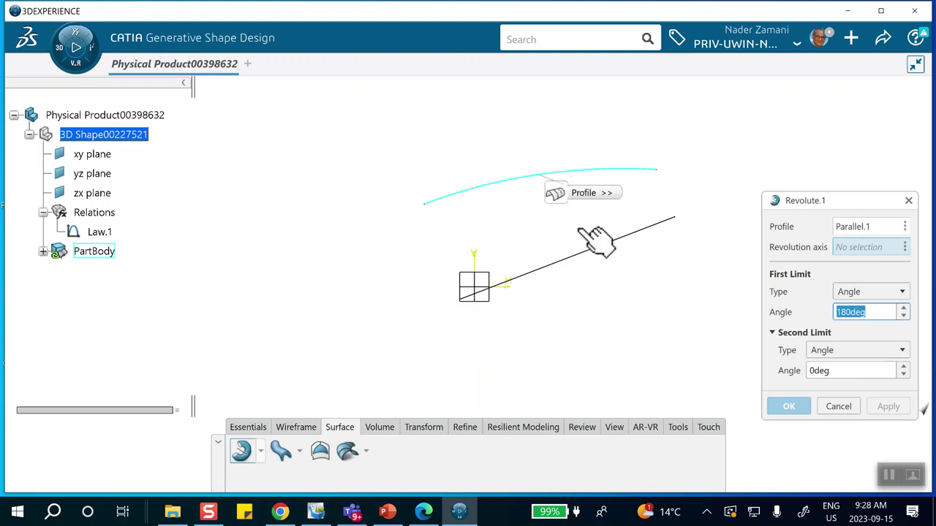
click(581, 252)
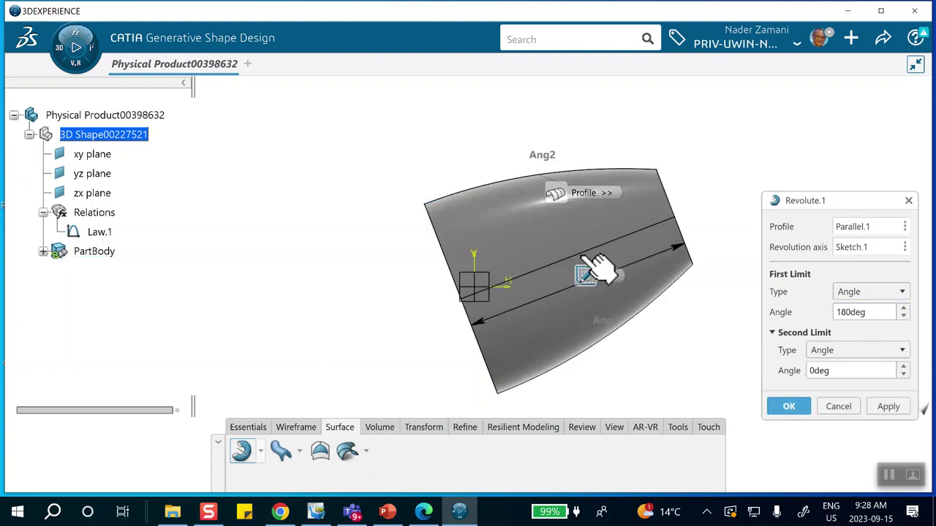
click(788, 408)
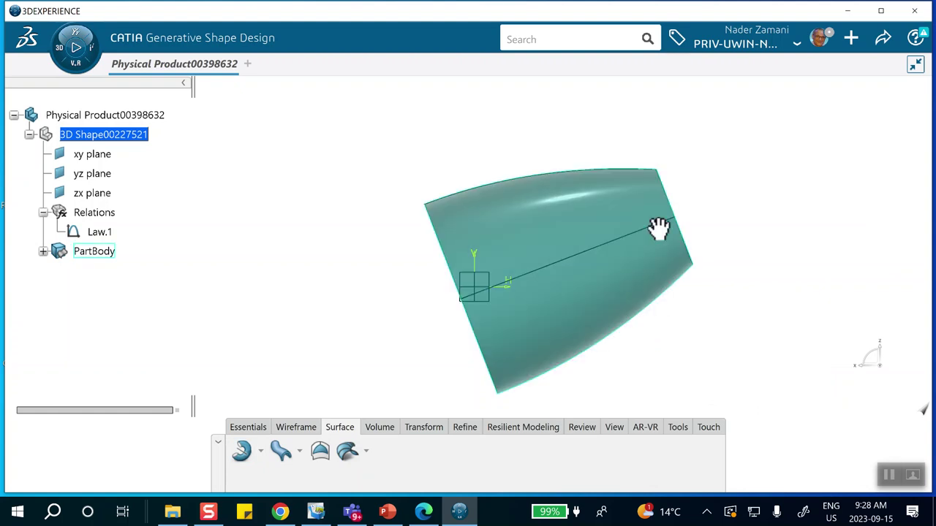
Step: Set Revolute.1's First Limit Angle to 360 for a full revolution
middle_drag(658, 228, 595, 240)
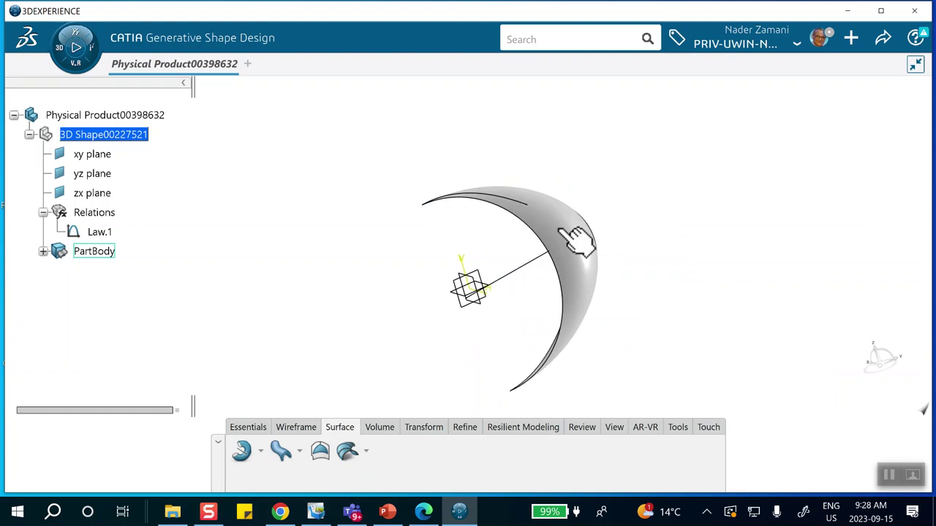
click(561, 234)
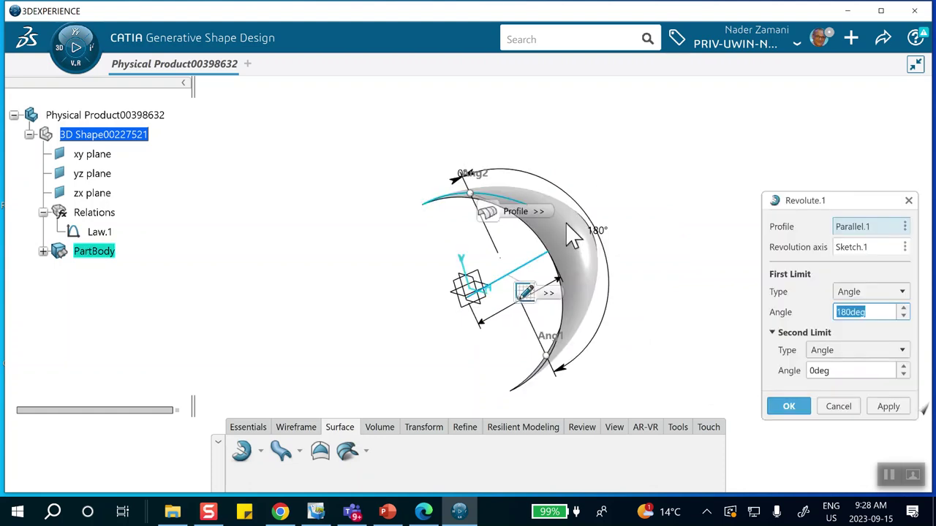
text(360)
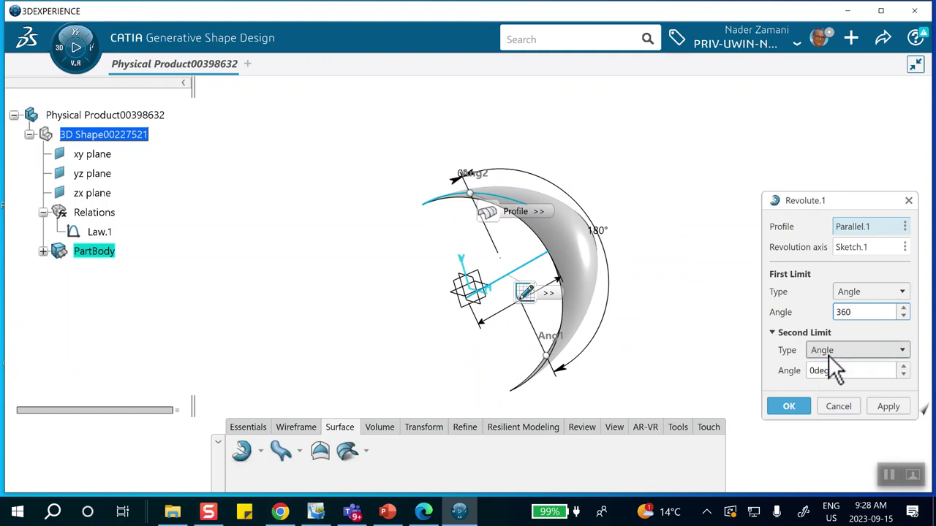
text(0)
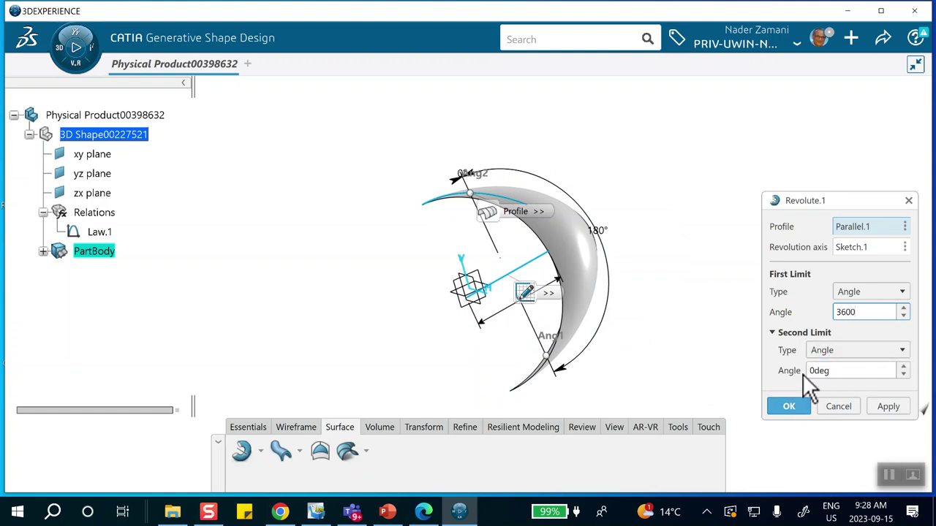
key(BackSpace)
click(776, 404)
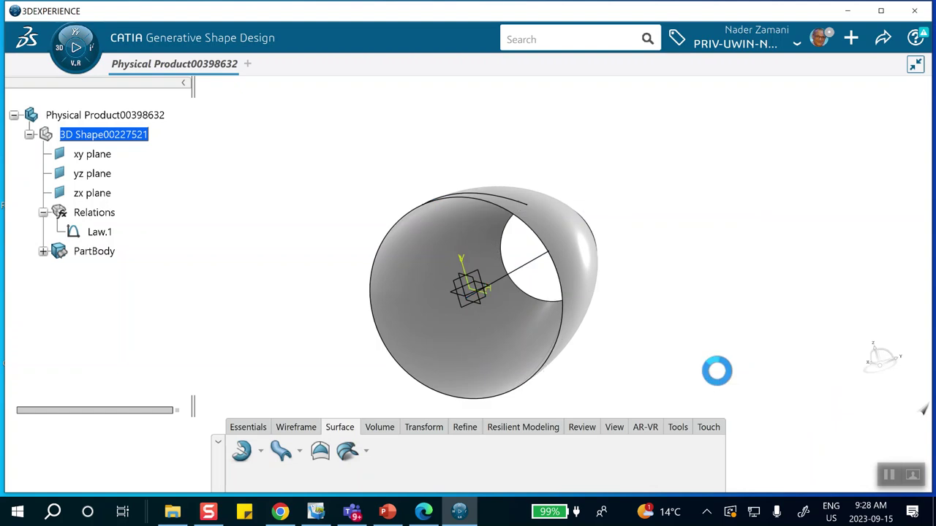
Step: Switch to PowerPoint and display slide 2 with the piecewise radius law split at x = 0.4
click(387, 512)
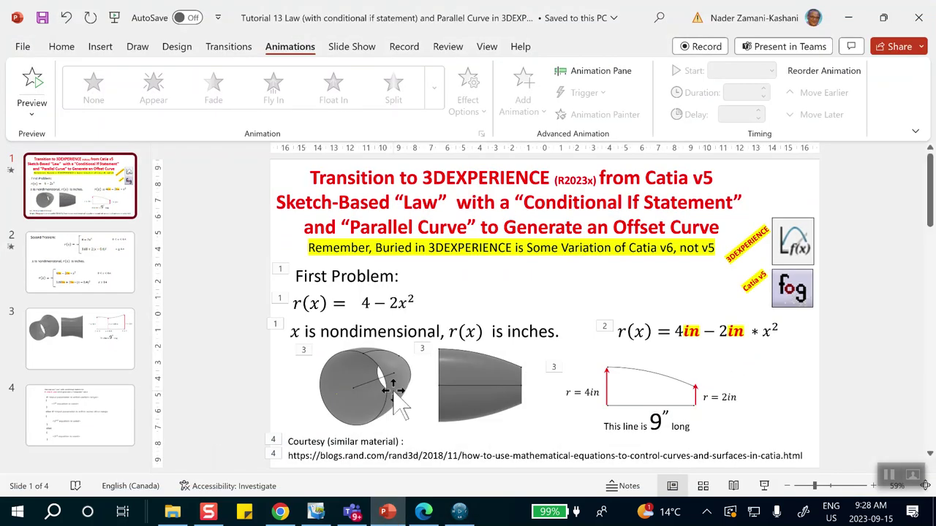
click(125, 285)
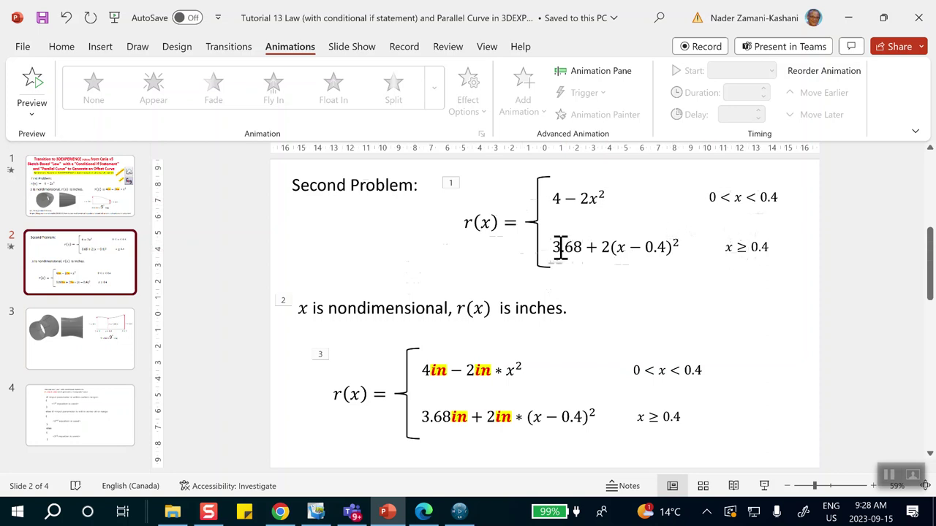
Step: Edit Law.1 to wrap r=4in-2in*x**2 in 'if x<0.4 {' and begin the else block
click(848, 18)
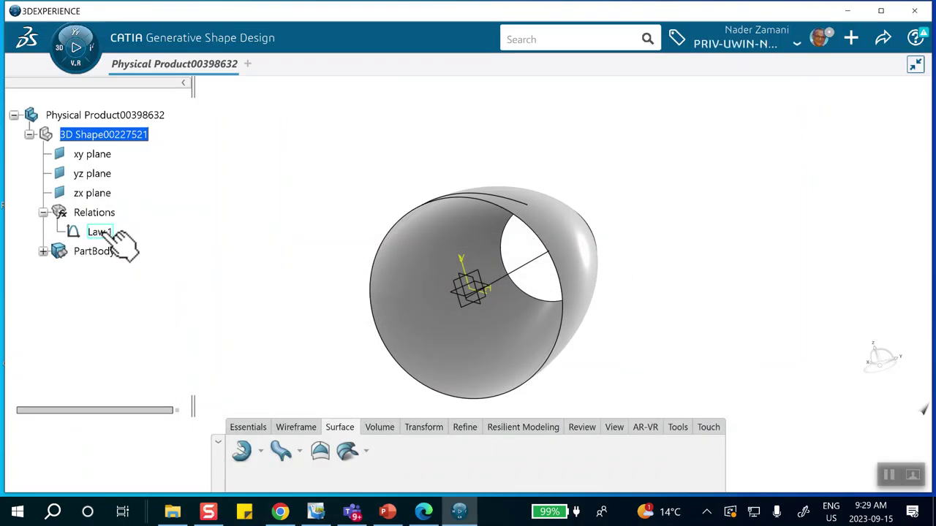
double_click(110, 232)
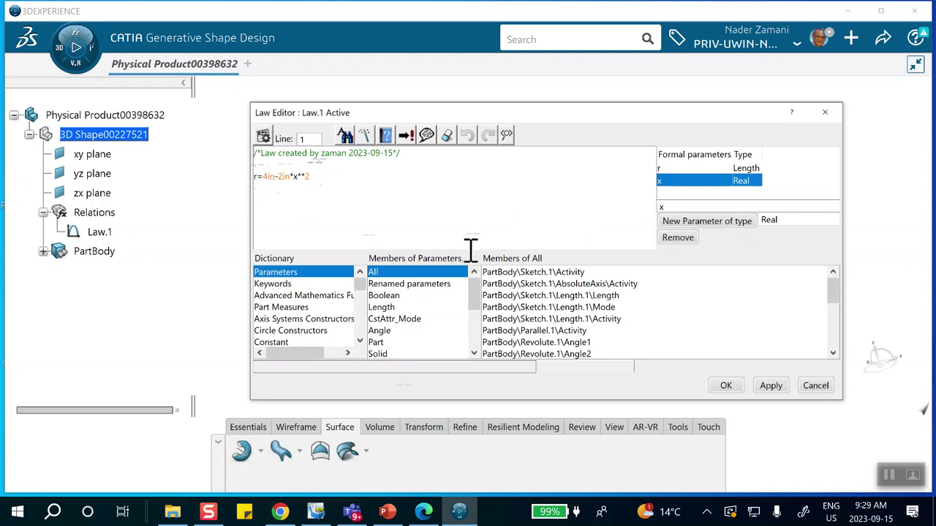
click(270, 164)
text(if)
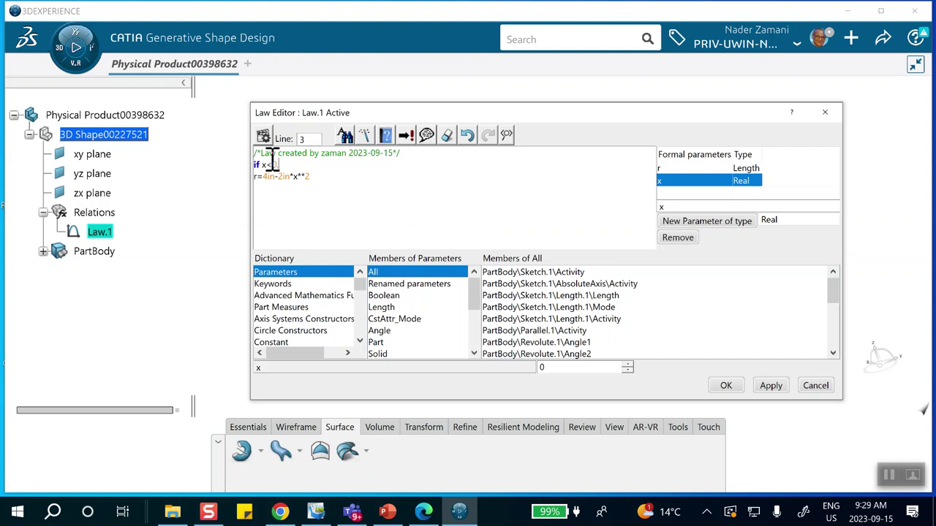
text(x<0.4)
key(Return)
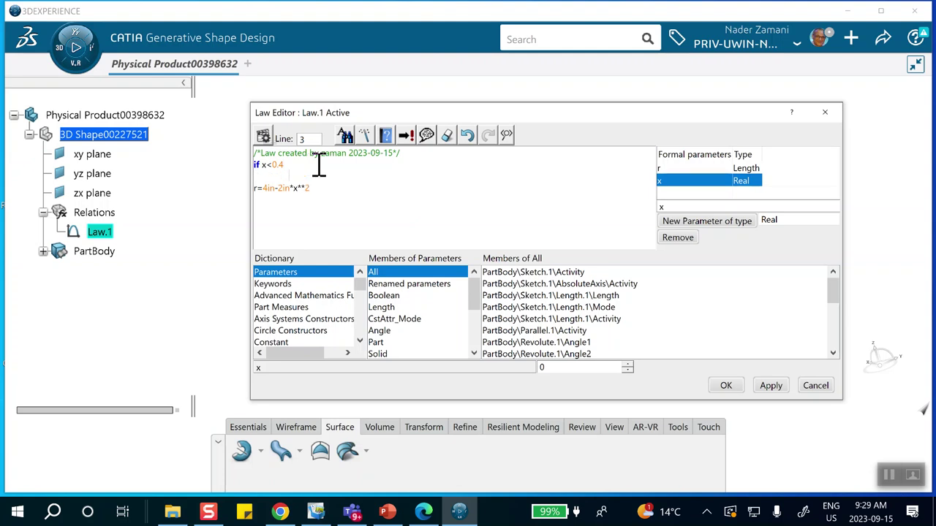
click(265, 187)
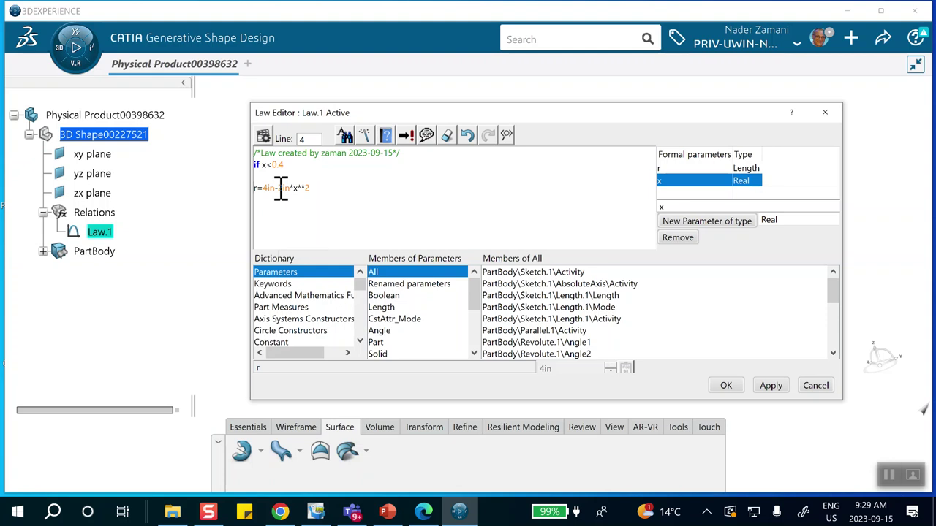
text({)
key(Return)
key(Return)
Step: Enter the else formula r=3.68in-2in*(x-0.4)**2, check it against slide 2, and accept Law.1
click(388, 512)
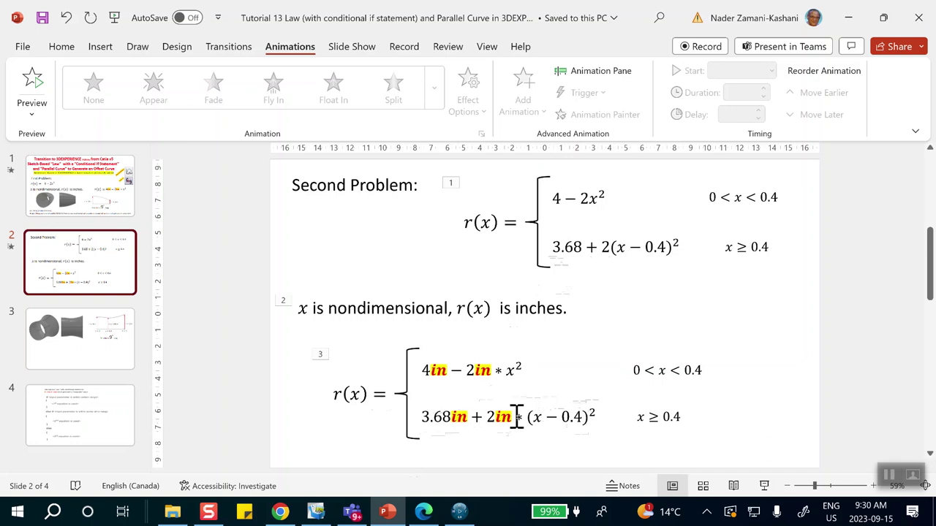
click(850, 19)
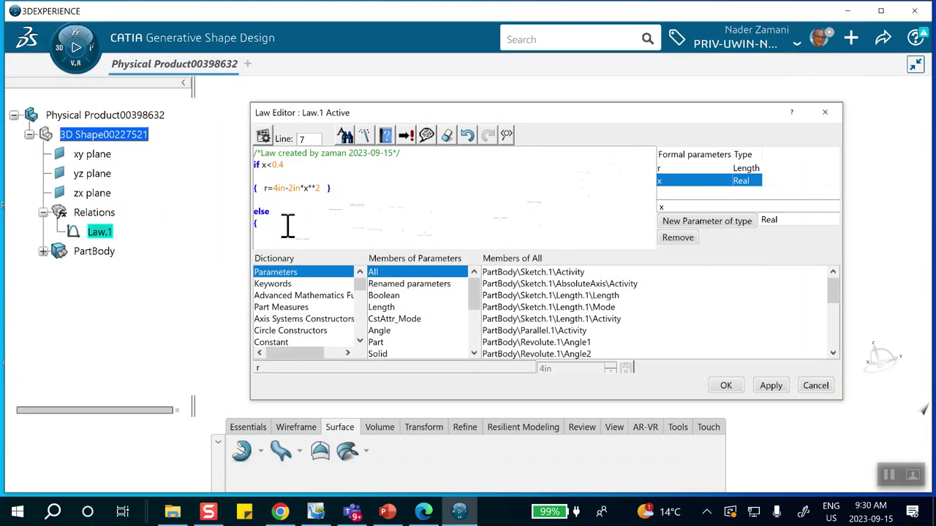
click(258, 233)
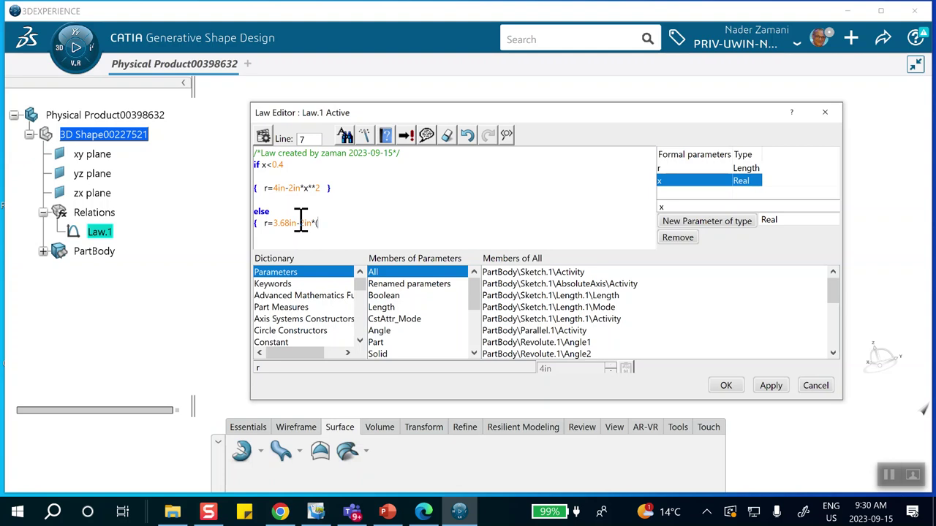
text(x)
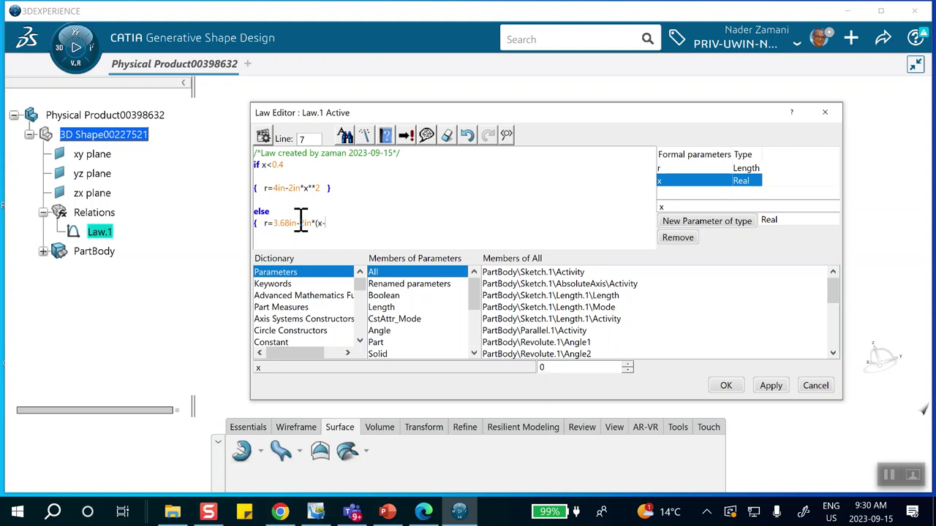
text(-0.4)**2)
click(388, 512)
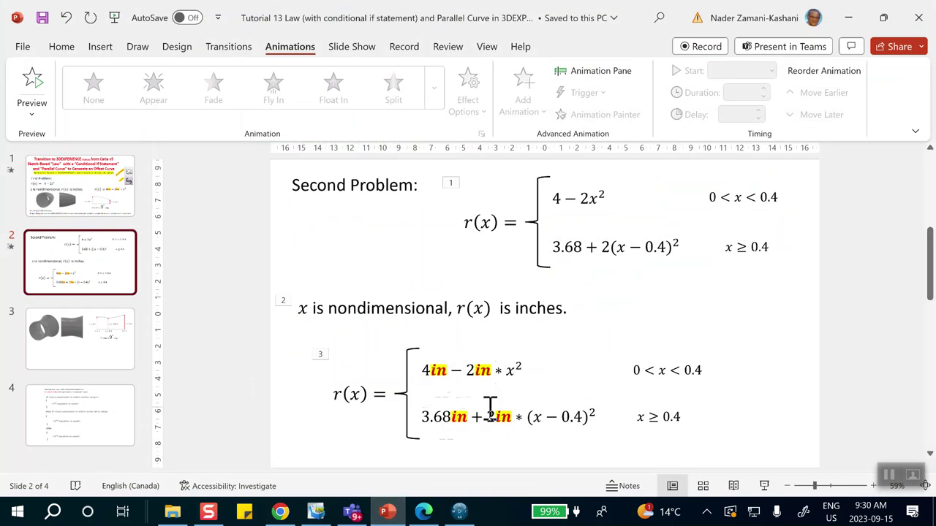
click(848, 17)
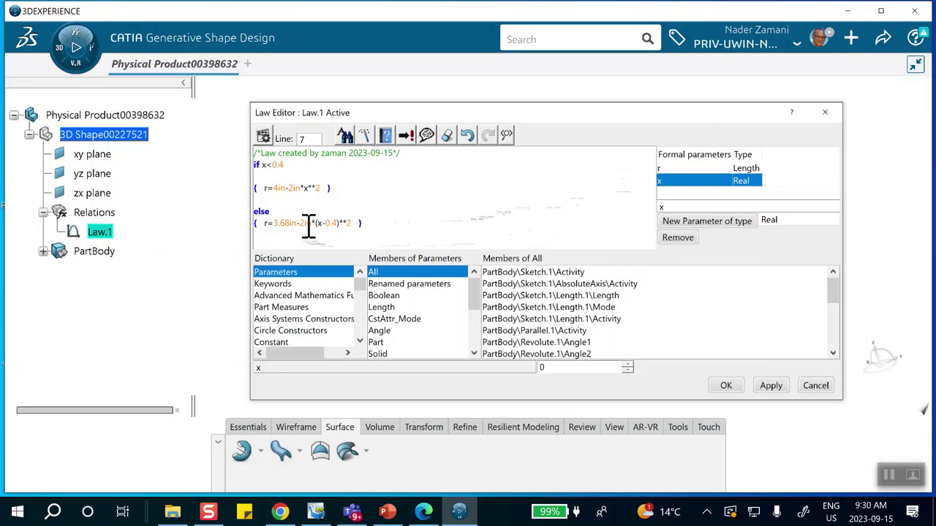
click(726, 385)
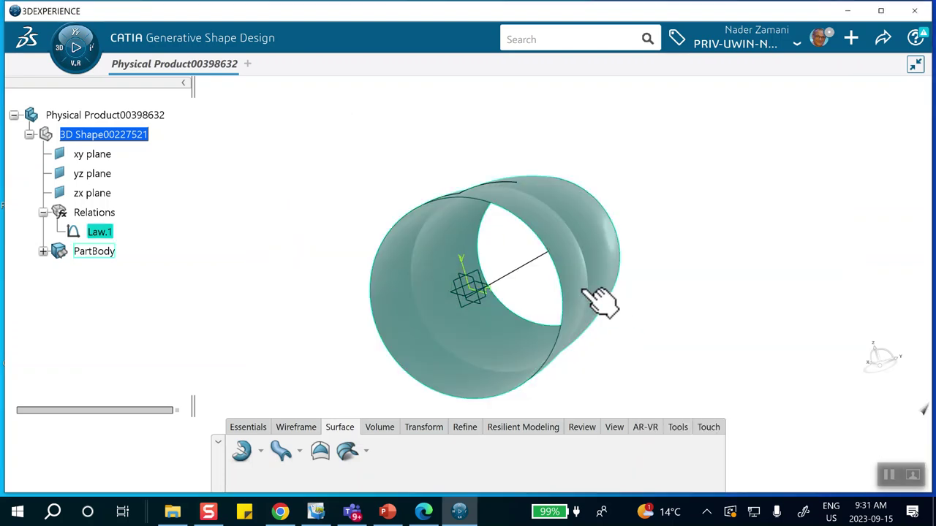
Step: Orbit the rebuilt revolved surface to inspect it from the side, then bring PowerPoint forward
middle_drag(585, 295, 636, 288)
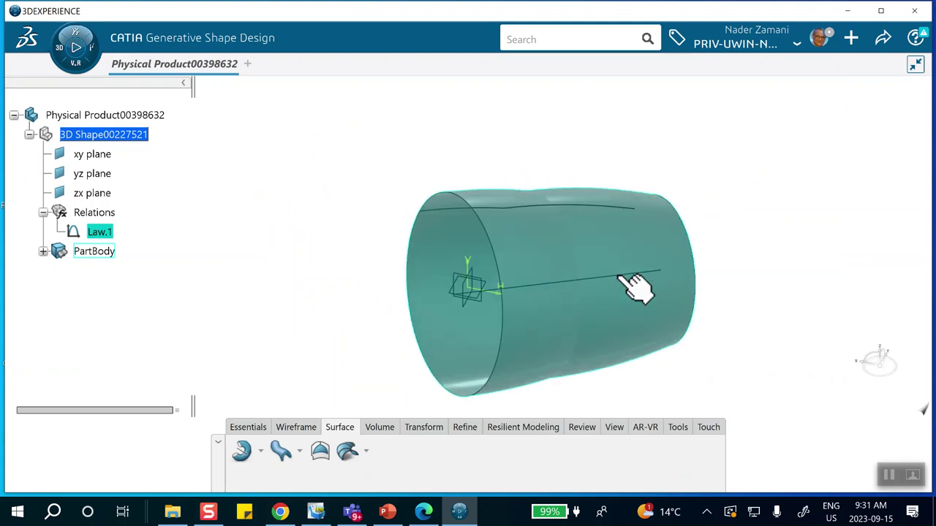
click(387, 512)
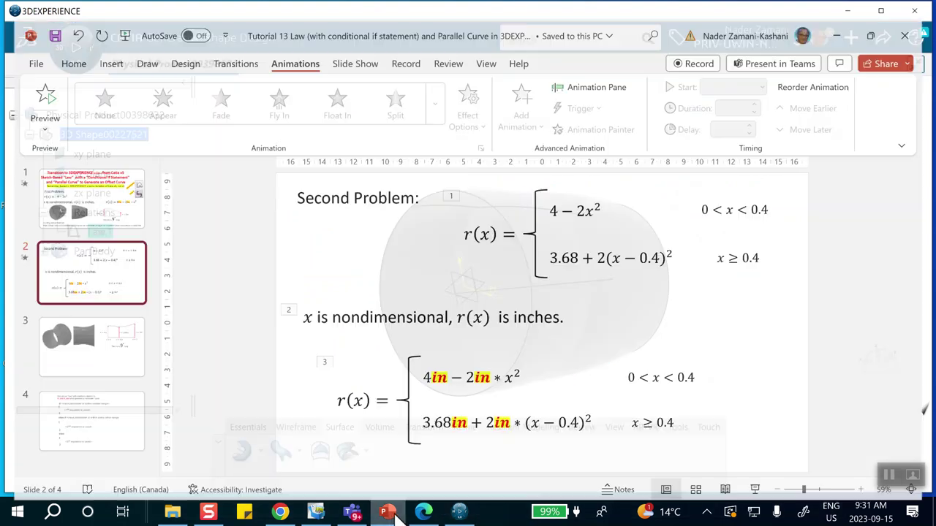
Step: View slide 3's reference images of the revolved shape, then return to CATIA
click(105, 348)
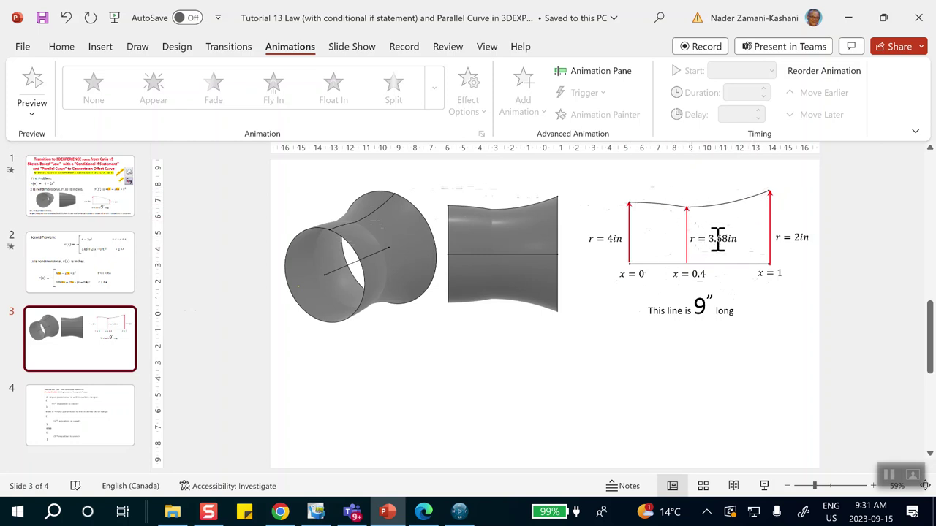
click(461, 511)
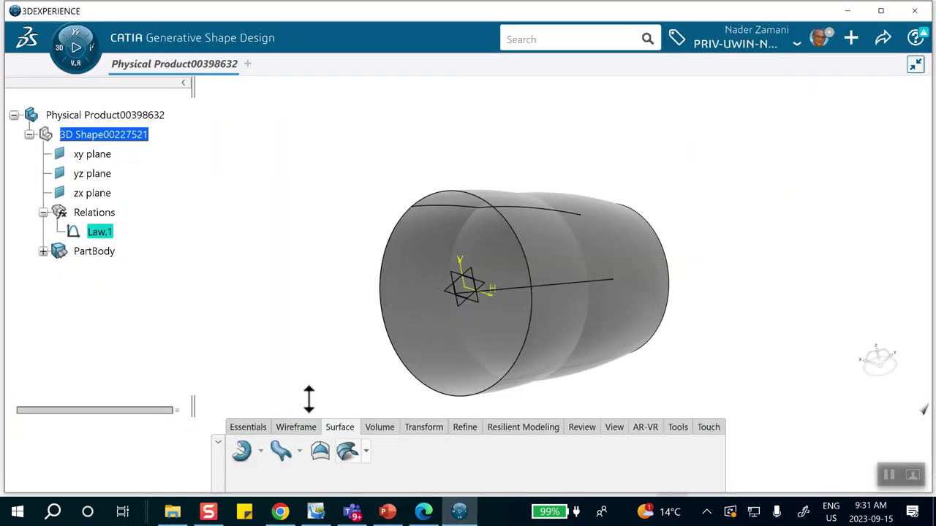
Step: Change the else branch constant from 3.68in to 4in, then dismiss the Parallel.1 update error
double_click(95, 231)
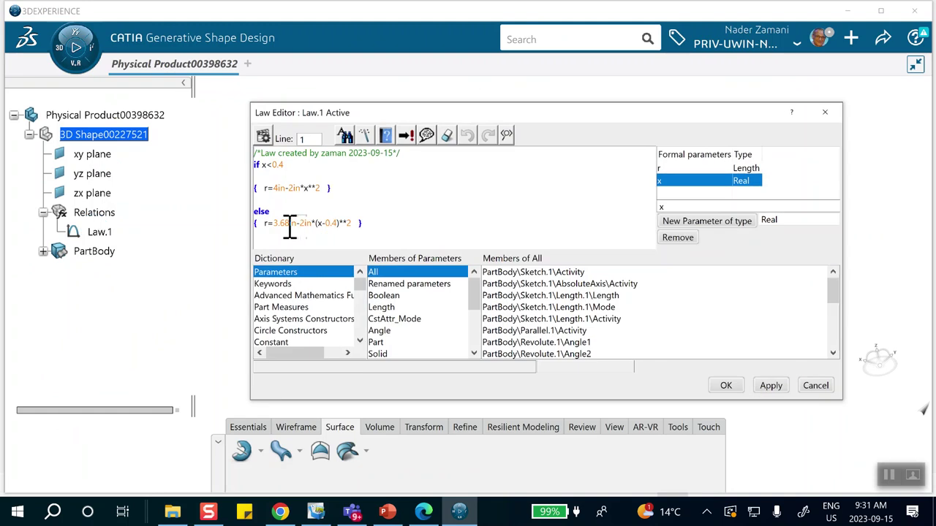
click(291, 224)
key(BackSpace)
key(BackSpace)
key(BackSpace)
key(BackSpace)
text(4)
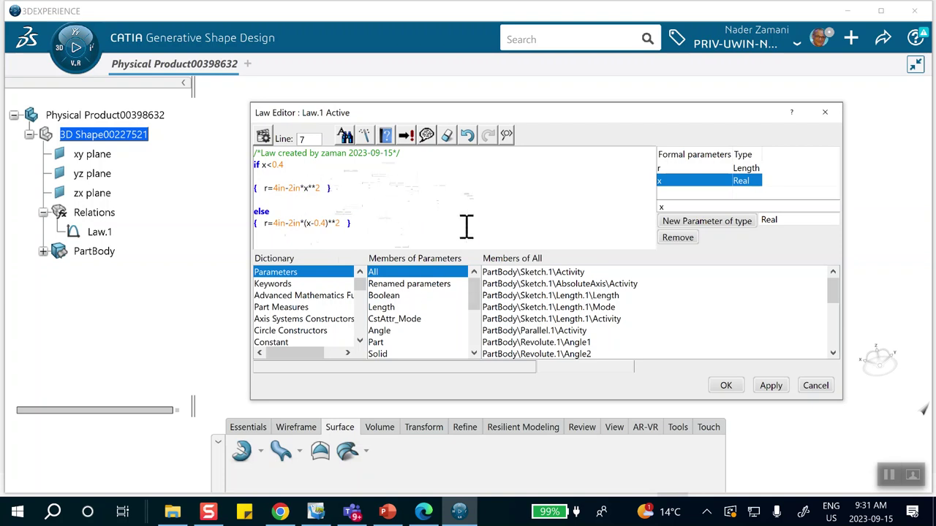
click(727, 393)
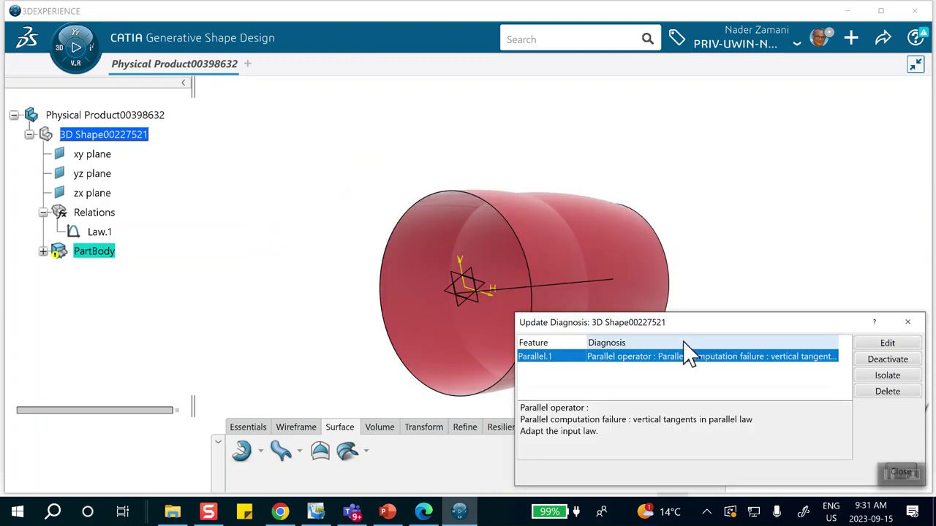
click(907, 322)
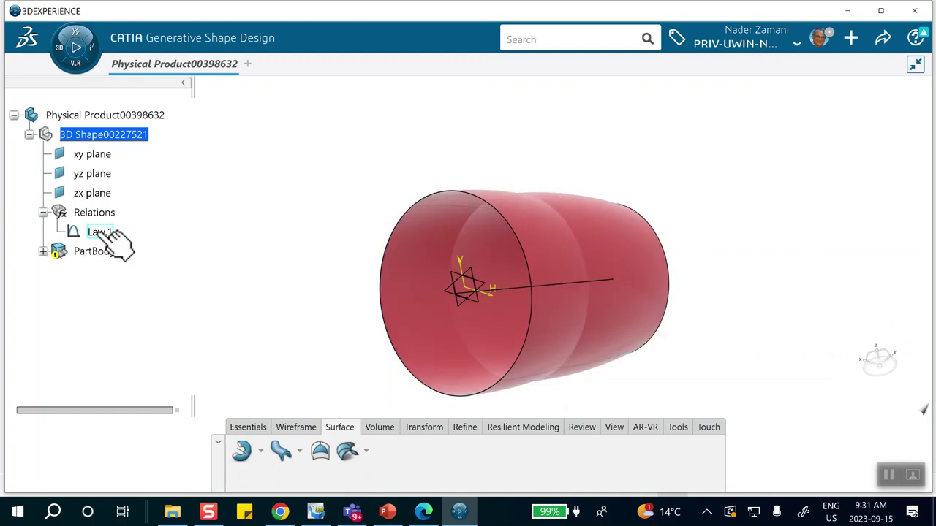
Step: Restore 3.68in as the constant in Law.1's else branch
double_click(102, 232)
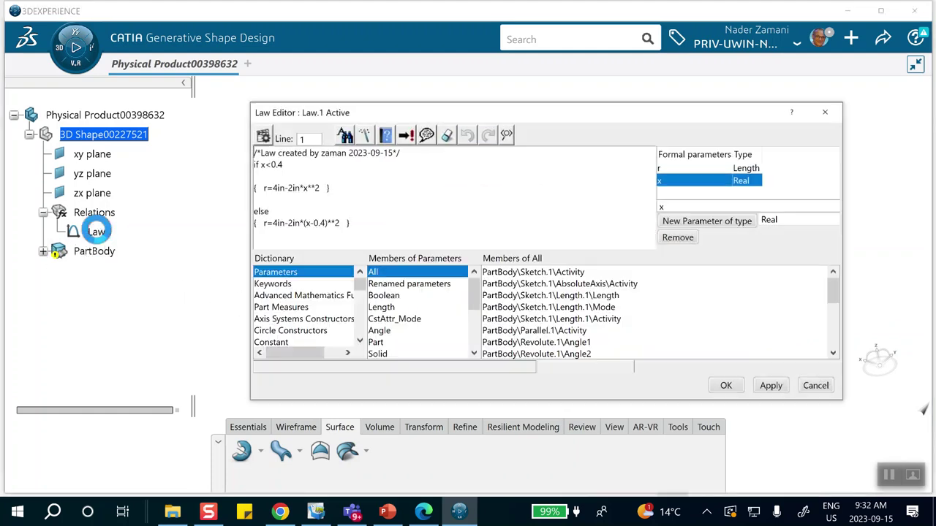
click(291, 221)
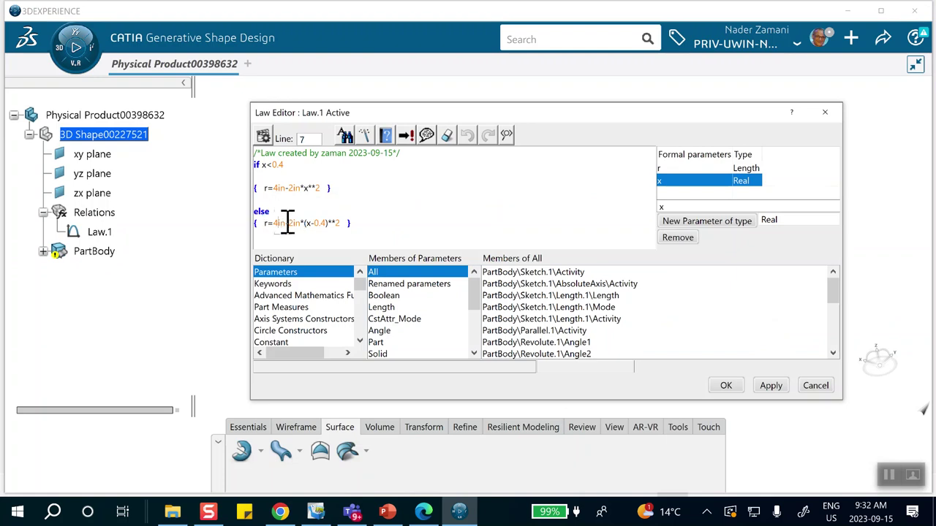
key(BackSpace)
text(3.68)
click(726, 387)
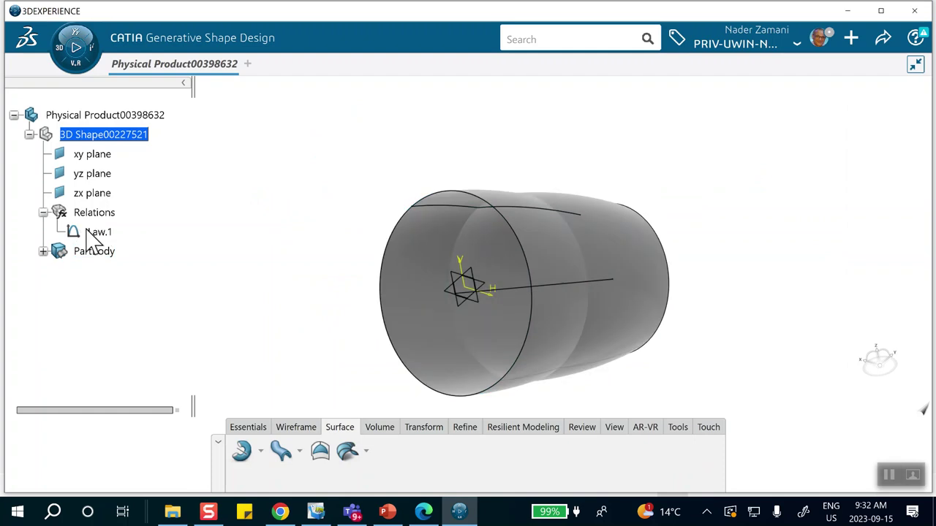
Step: Trim the end of the else formula so it reads r=3.68in, and rebuild the surface
double_click(99, 232)
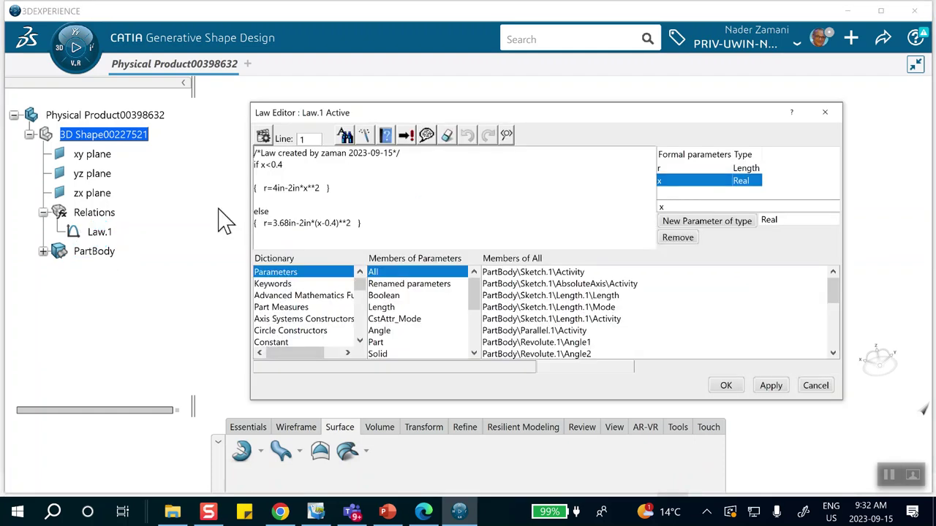
click(360, 223)
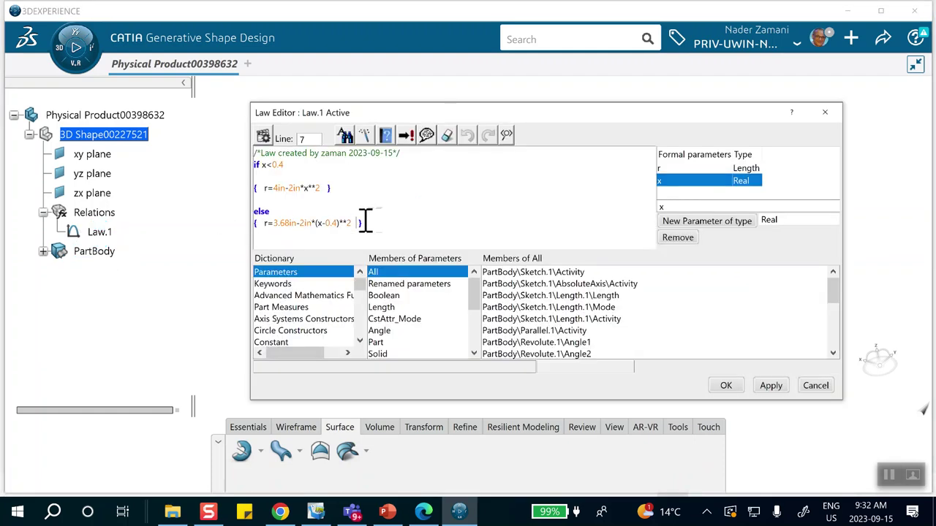
key(BackSpace)
key(BackSpace)
key(BackSpace)
click(721, 385)
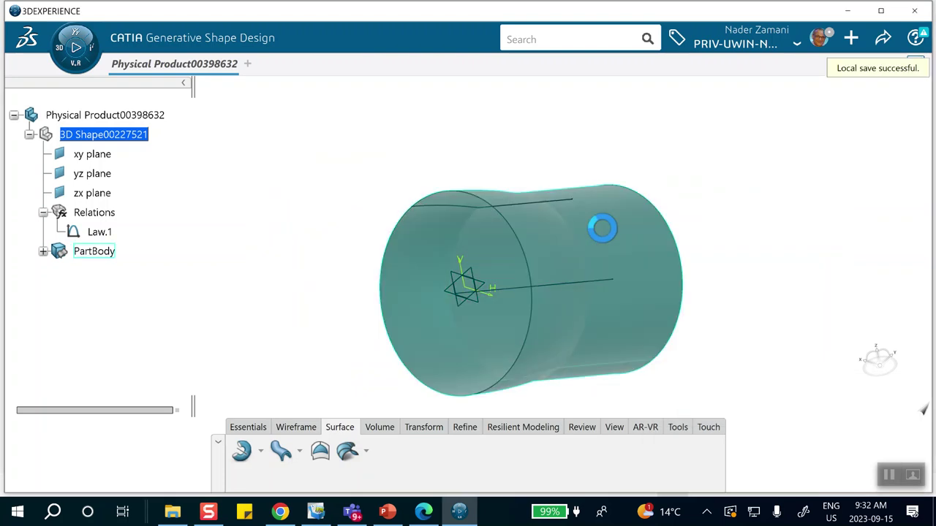
Step: Switch to the standard Right view to check the rebuilt surface's constant-radius profile
click(620, 428)
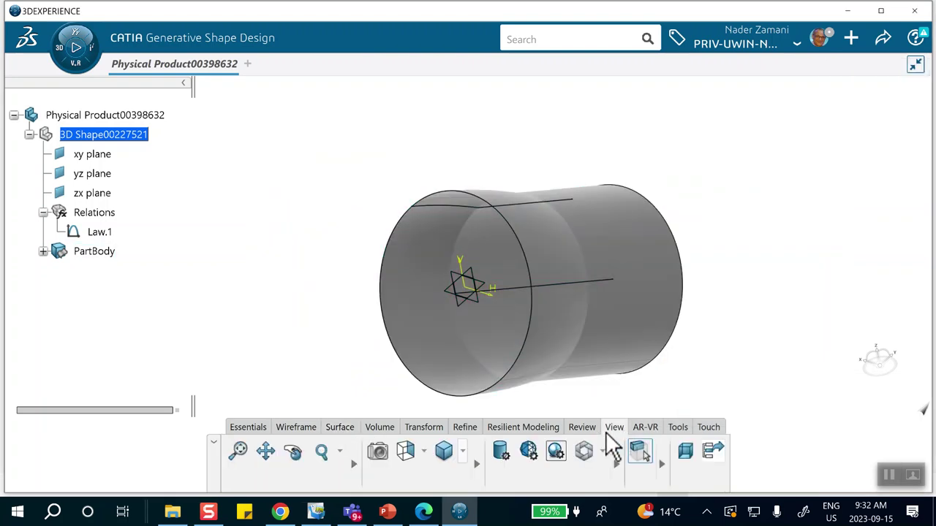
click(404, 447)
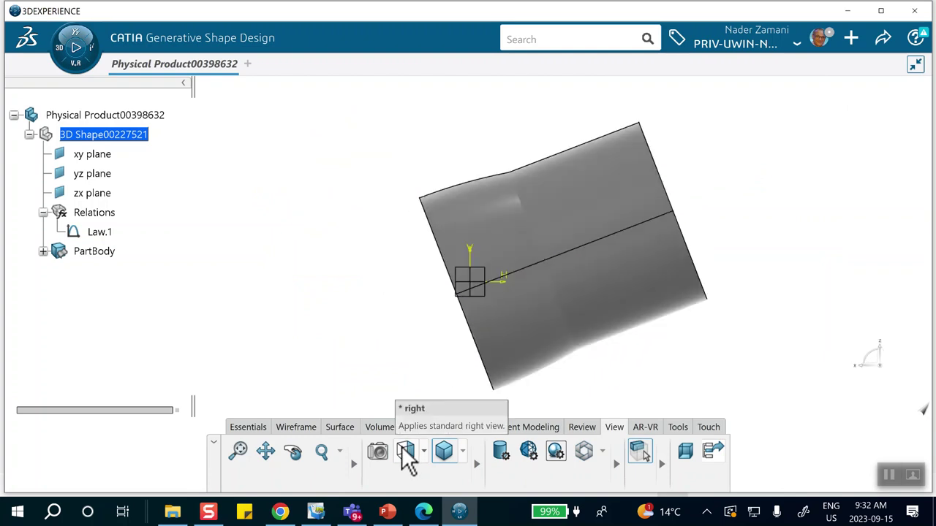